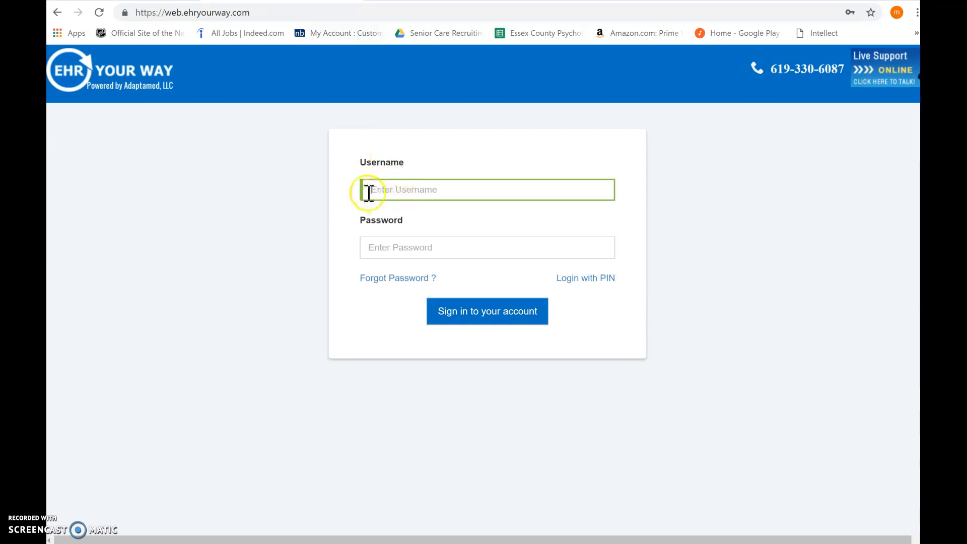
Sign in to the account with the saved administrator username and password
left_click(392, 247)
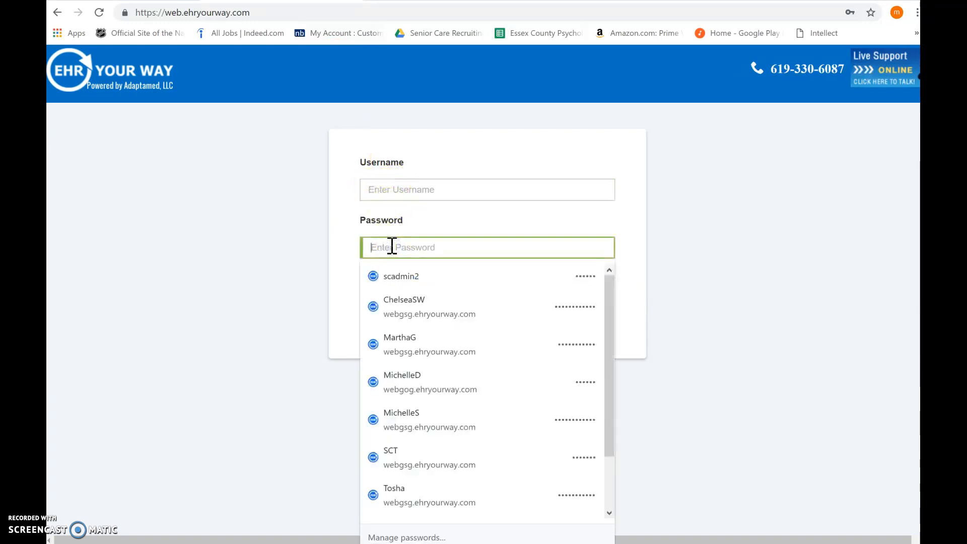
left_click(398, 277)
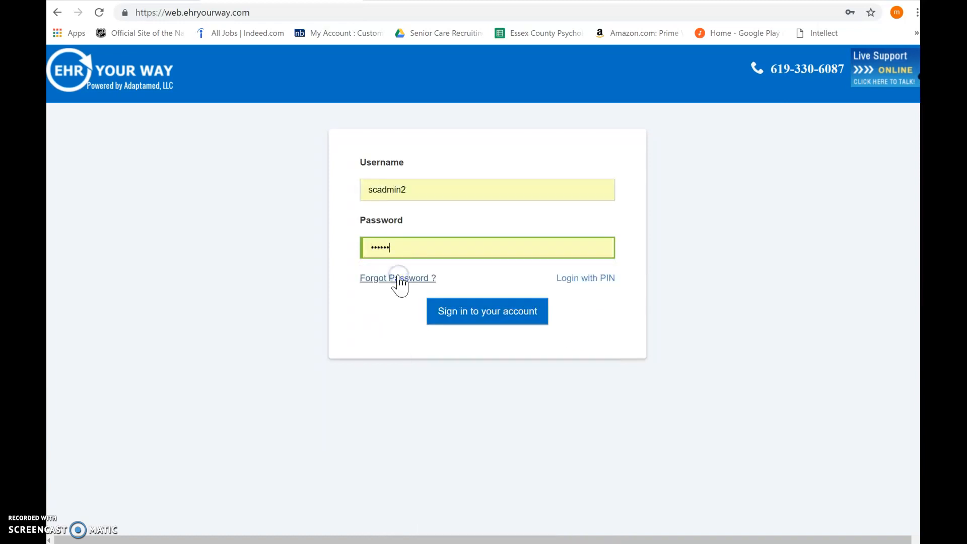
left_click(460, 317)
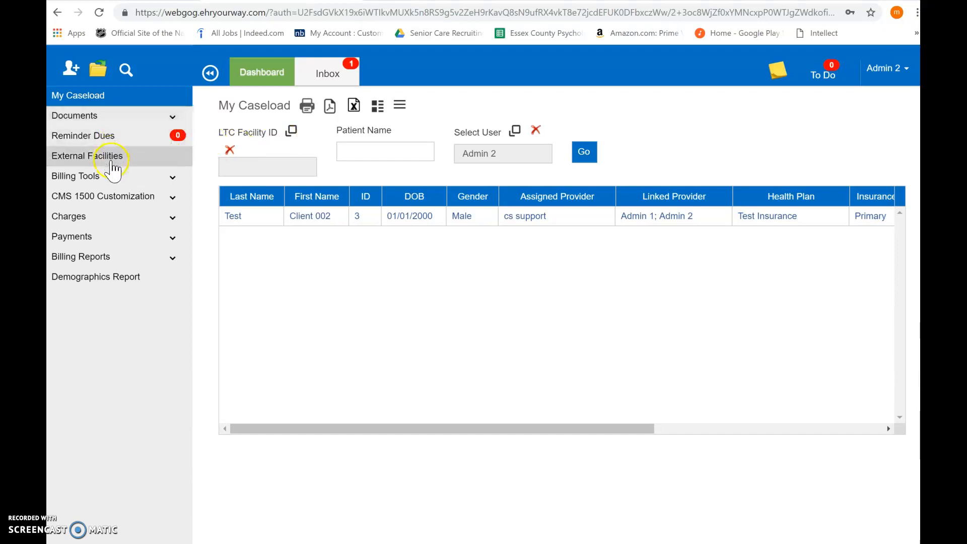
Look at the Reminder Dues and Documents sections of the dashboard, ending back at My Caseload
left_click(103, 145)
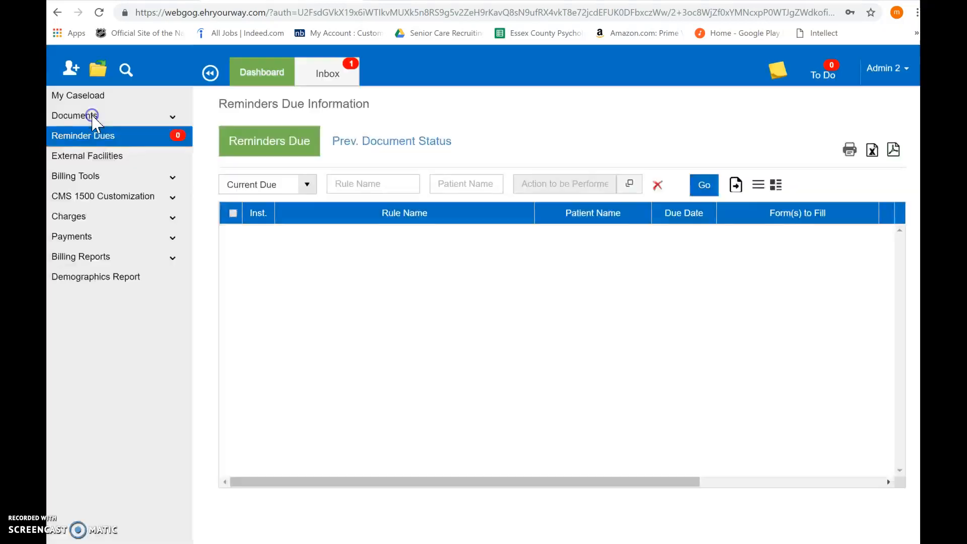
left_click(93, 116)
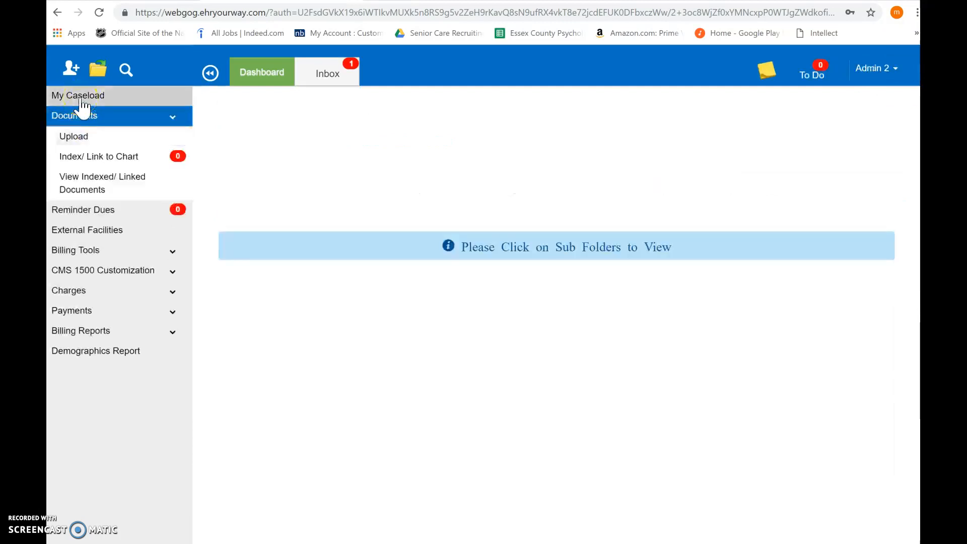
left_click(80, 97)
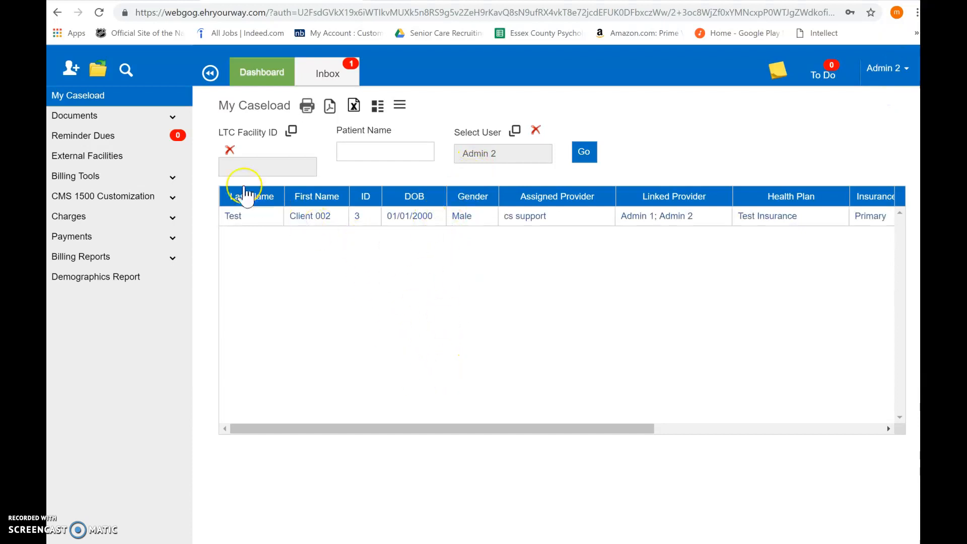
View the LTC facility locations available for filtering the caseload and leave the list without selecting one
left_click(291, 133)
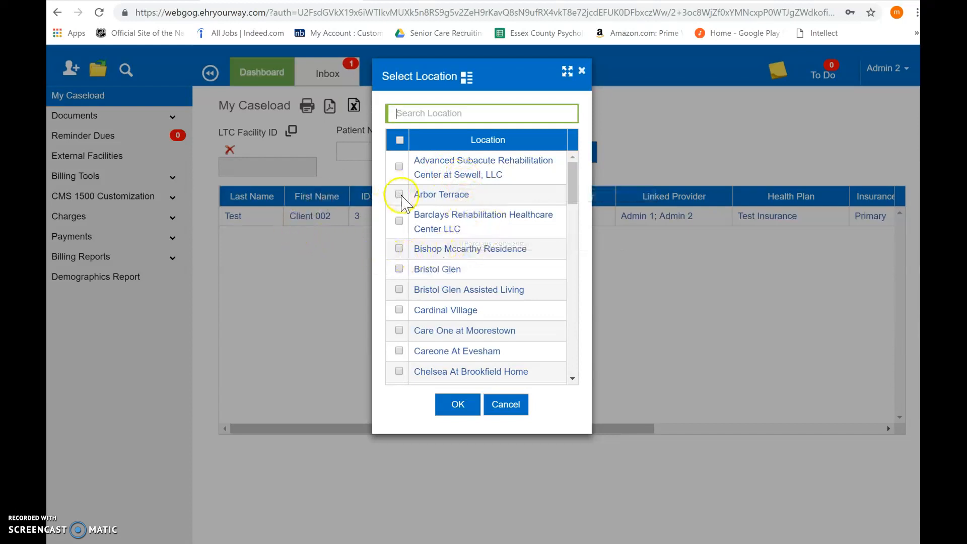
left_click(325, 253)
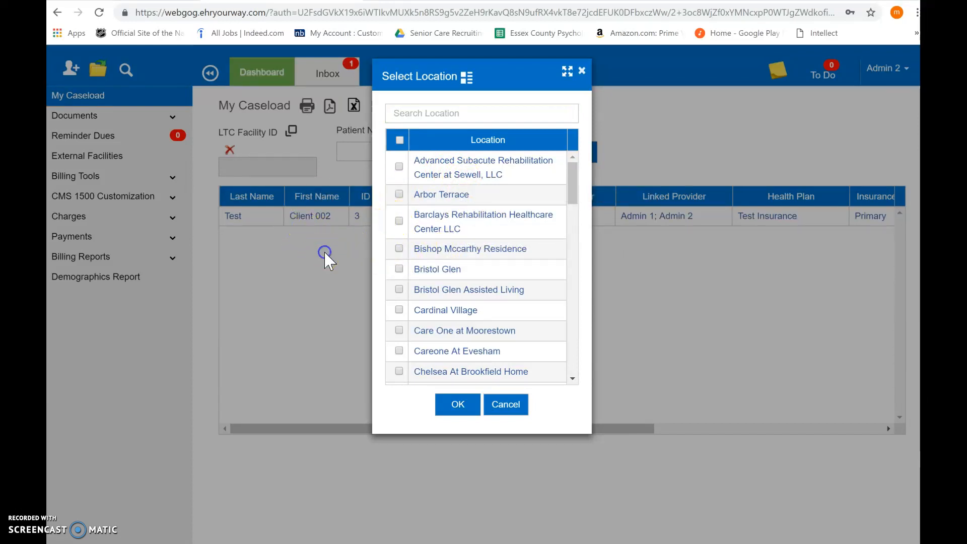
left_click(453, 409)
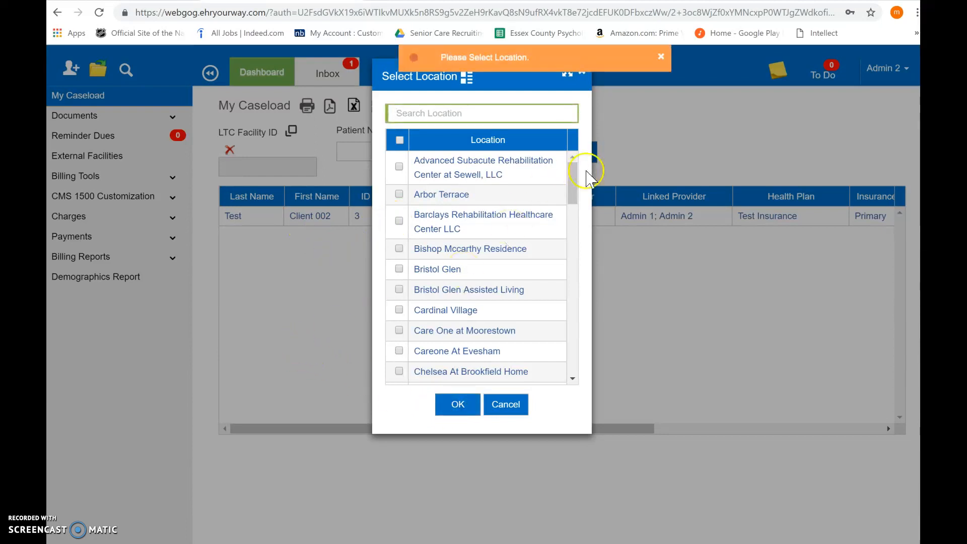
left_click(583, 74)
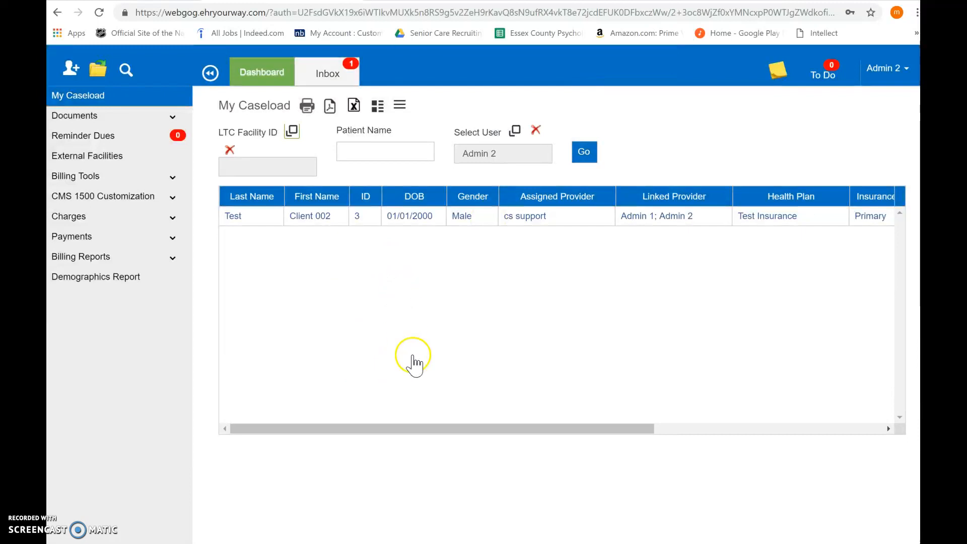
Open the listed test client's chart from the caseload and create a new LCSW Initial Evaluation
right_click(492, 217)
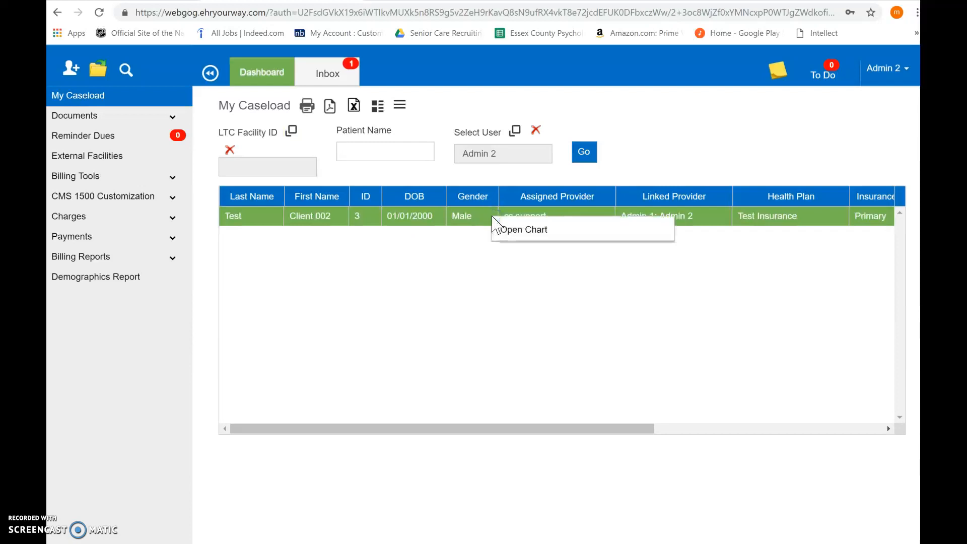
left_click(507, 229)
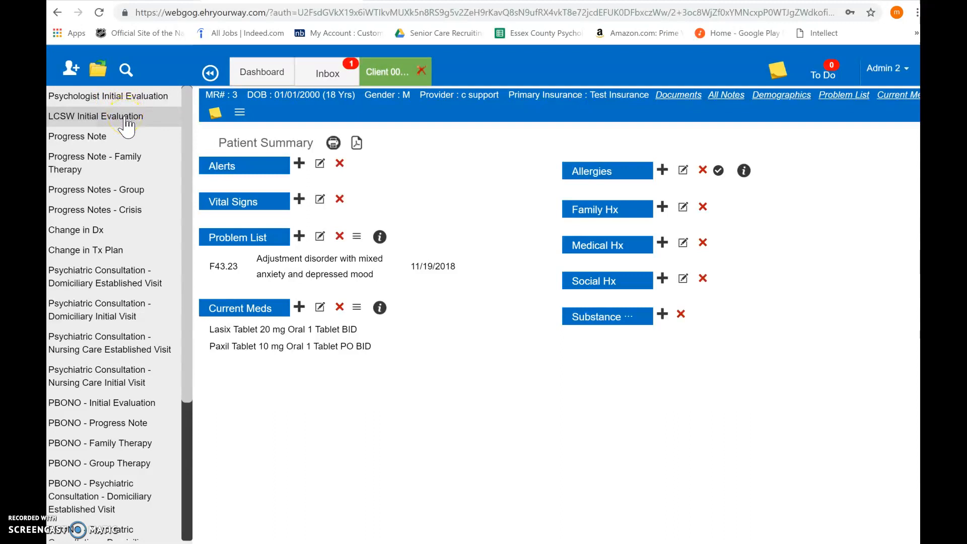
left_click(125, 119)
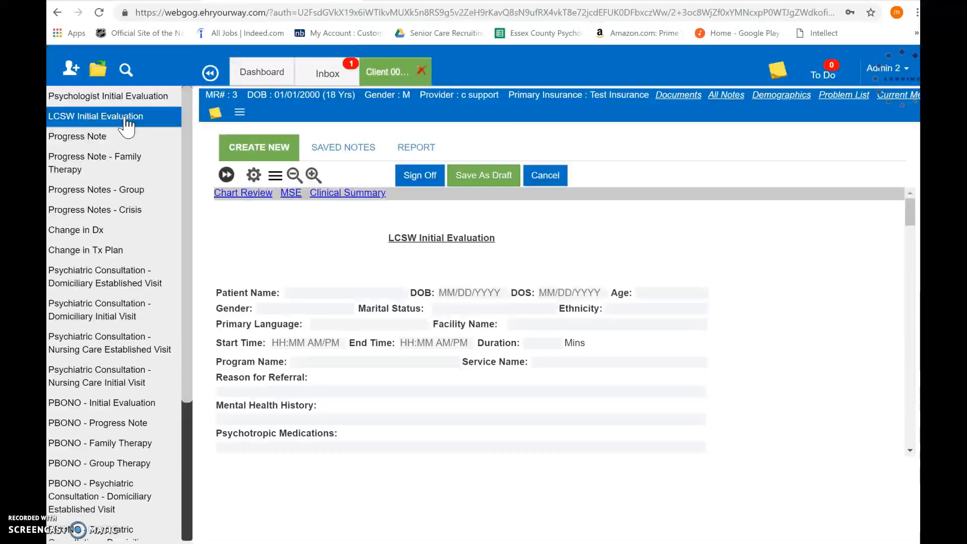
left_click(124, 117)
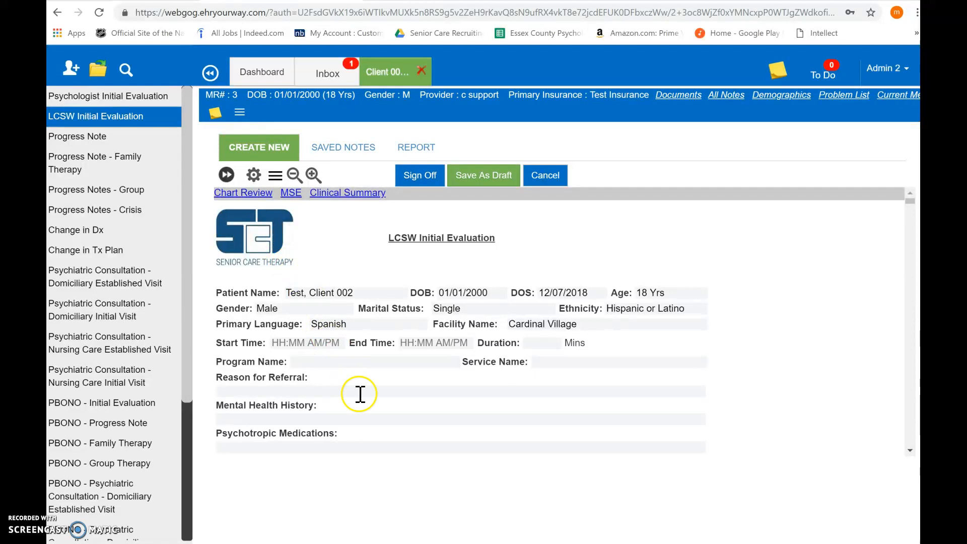
Set the evaluation's start time to 02:15 PM
scroll(367, 417, "down", 1)
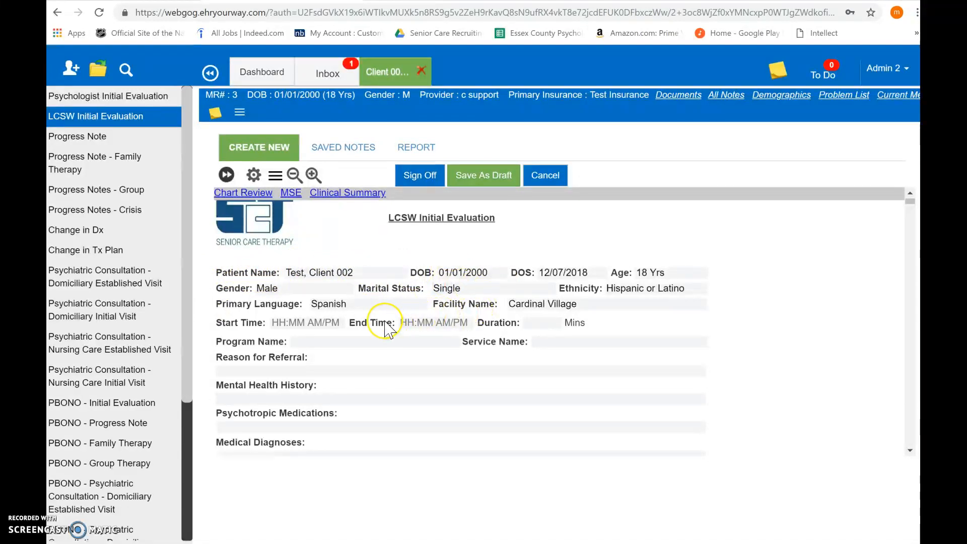
scroll(389, 329, "down", 1)
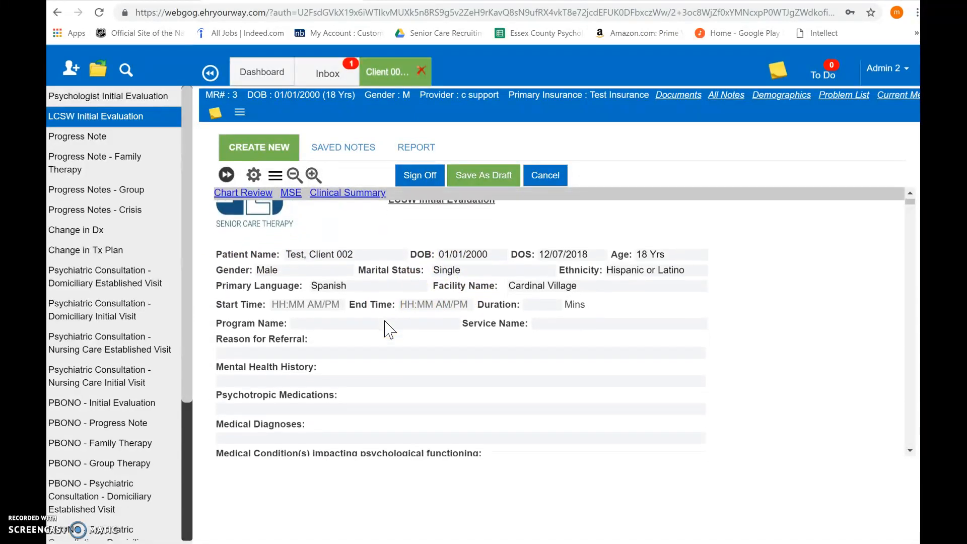
left_click(296, 291)
left_click(423, 110)
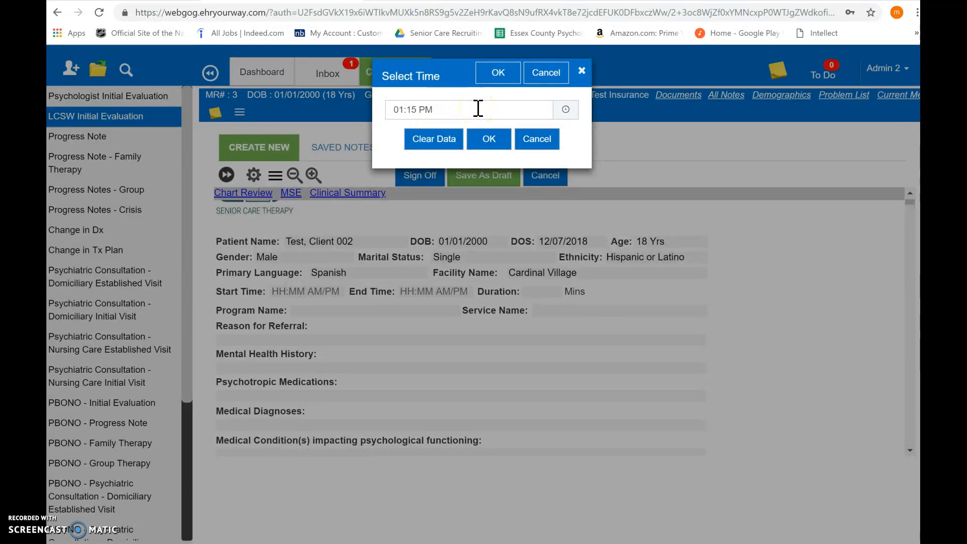
left_click(563, 111)
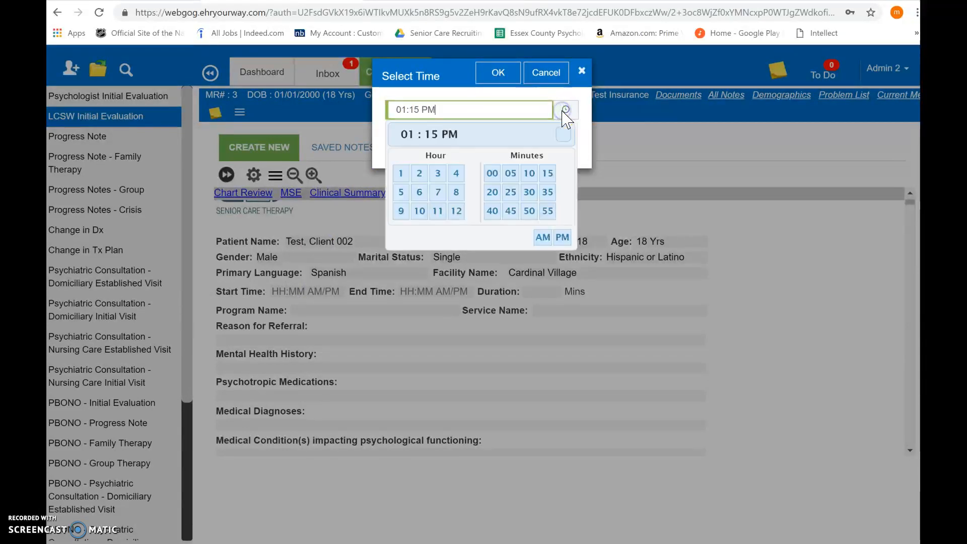
left_click(421, 174)
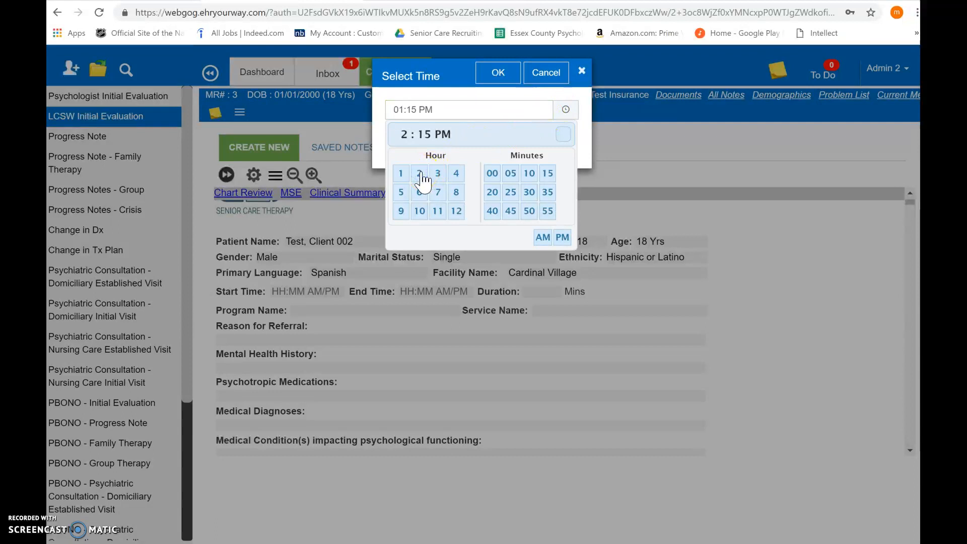
left_click(549, 174)
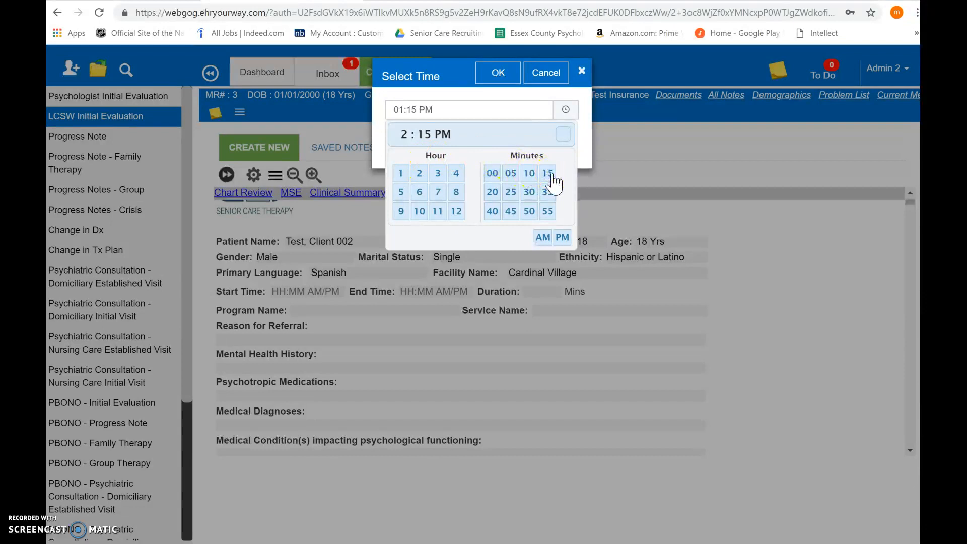
left_click(564, 238)
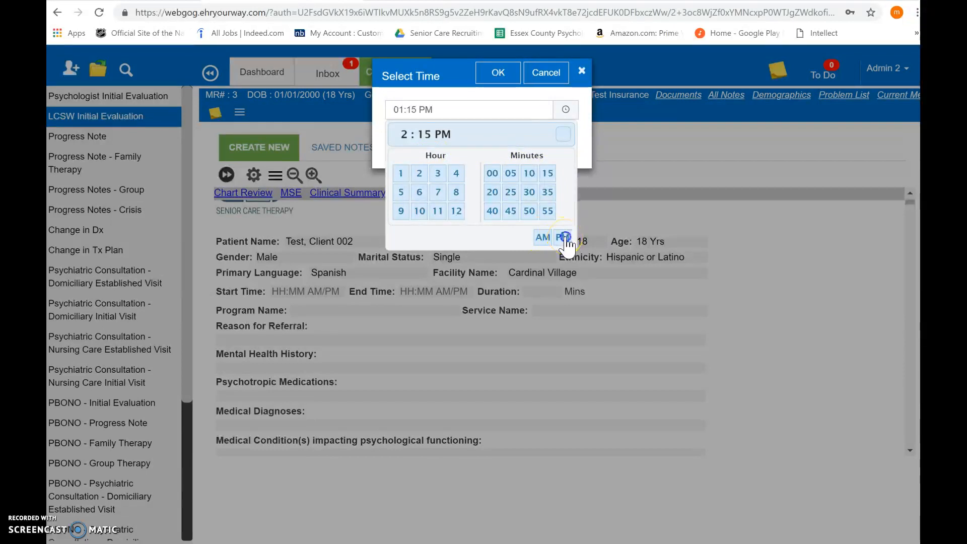
left_click(564, 236)
left_click(489, 153)
left_click(482, 137)
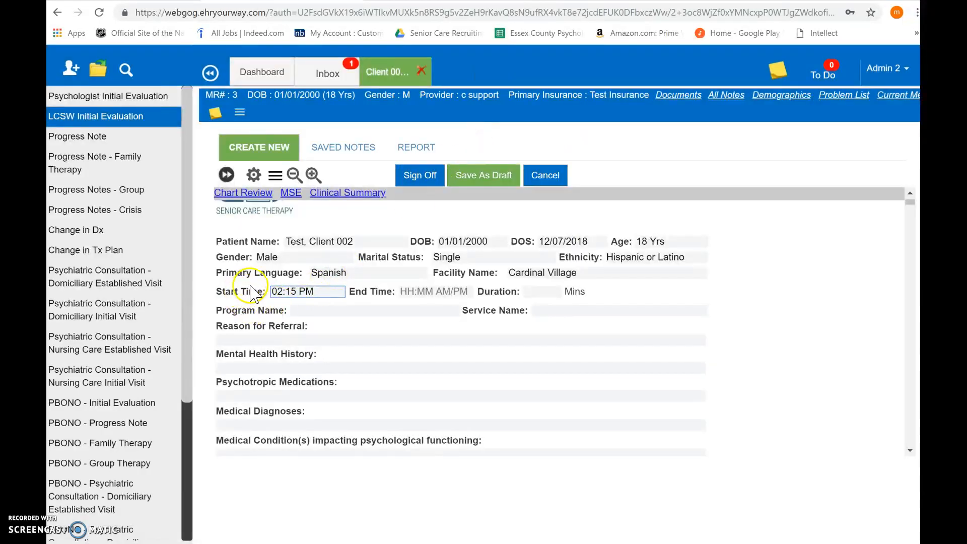
left_click(293, 290)
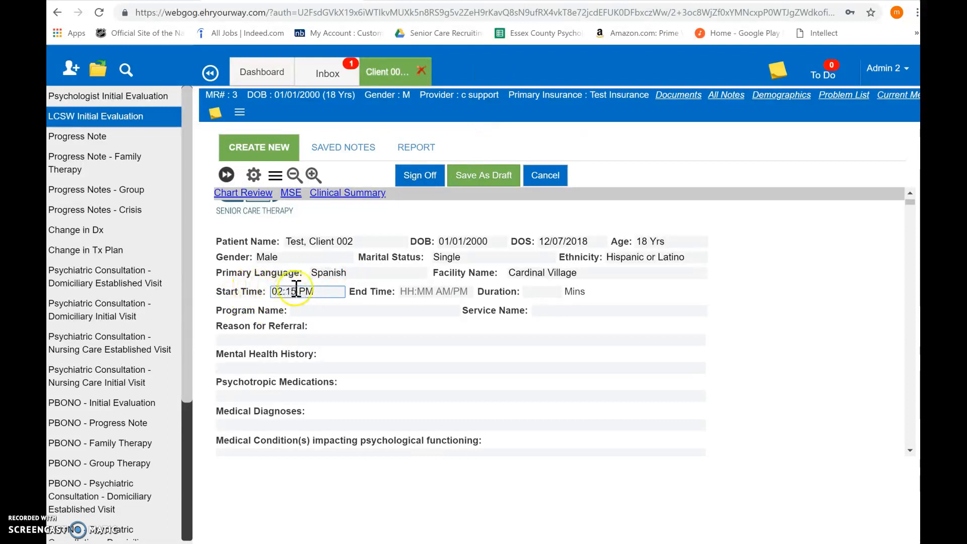
Set the evaluation's end time to 02:45 PM and fill in the 30-minute duration
left_click(424, 292)
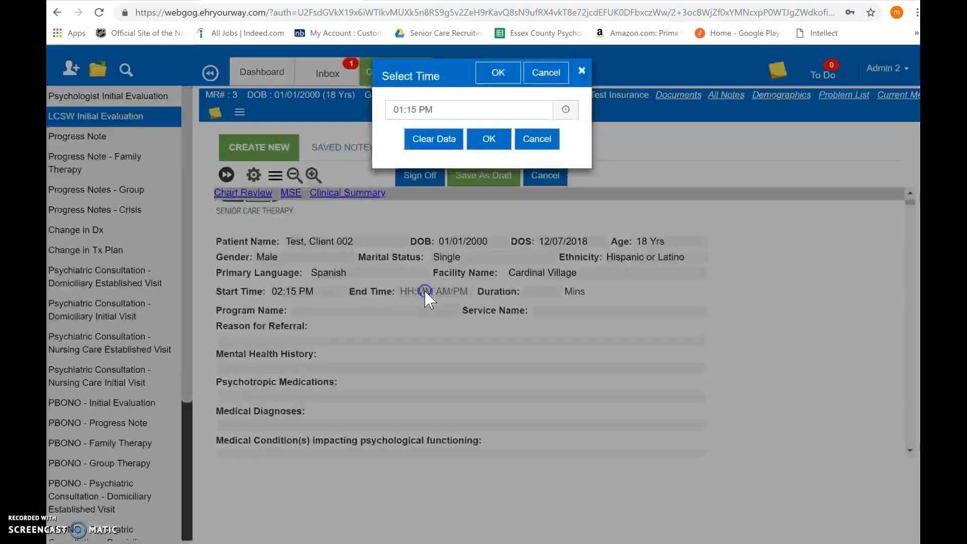
left_click(566, 111)
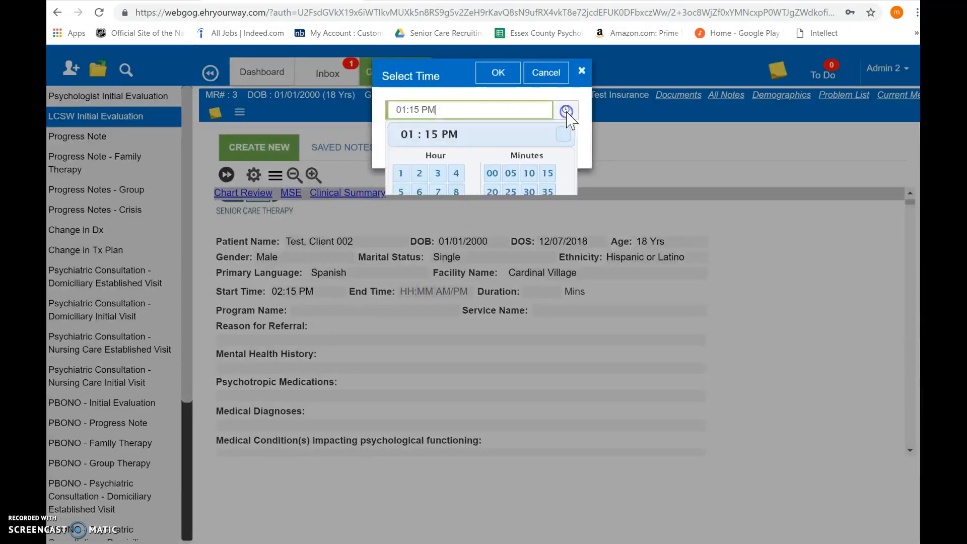
left_click(420, 174)
left_click(421, 177)
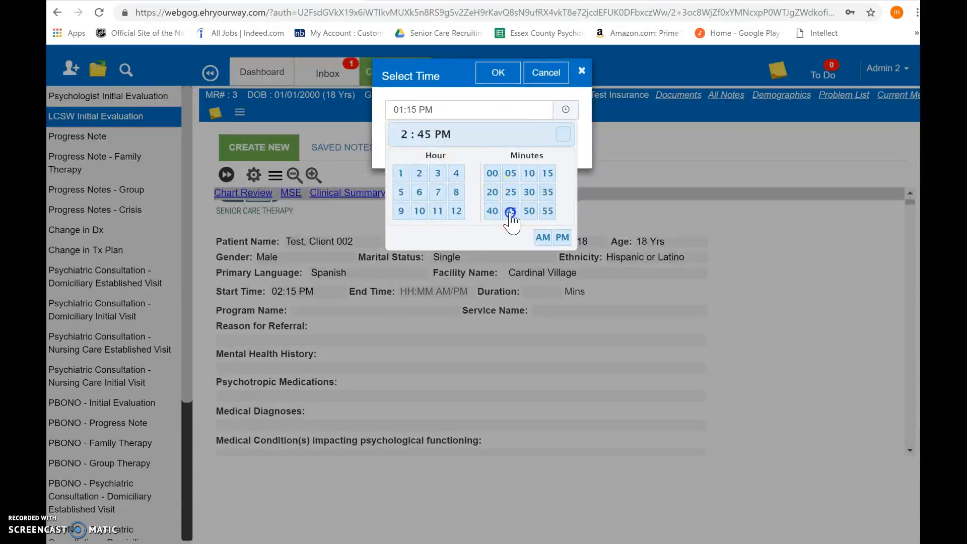
left_click(555, 242)
left_click(489, 142)
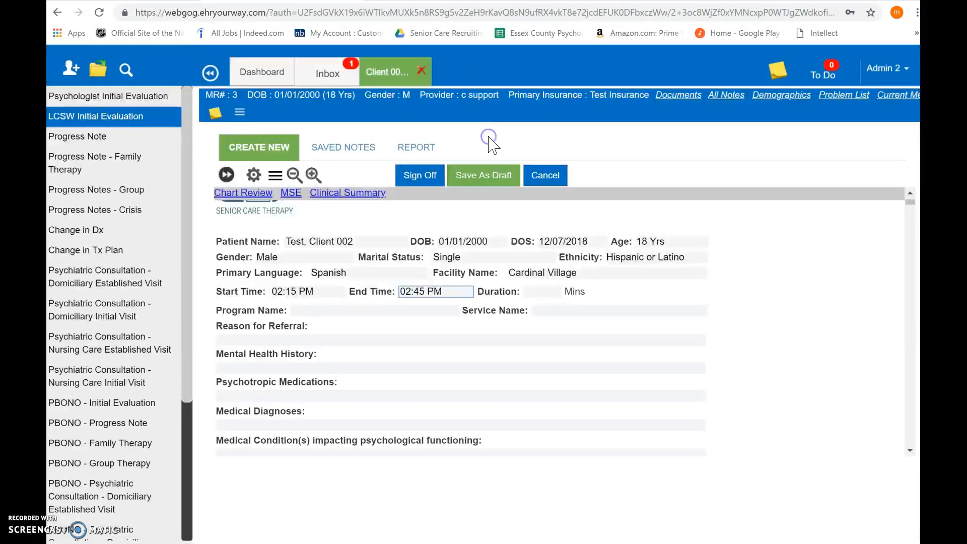
left_click(541, 294)
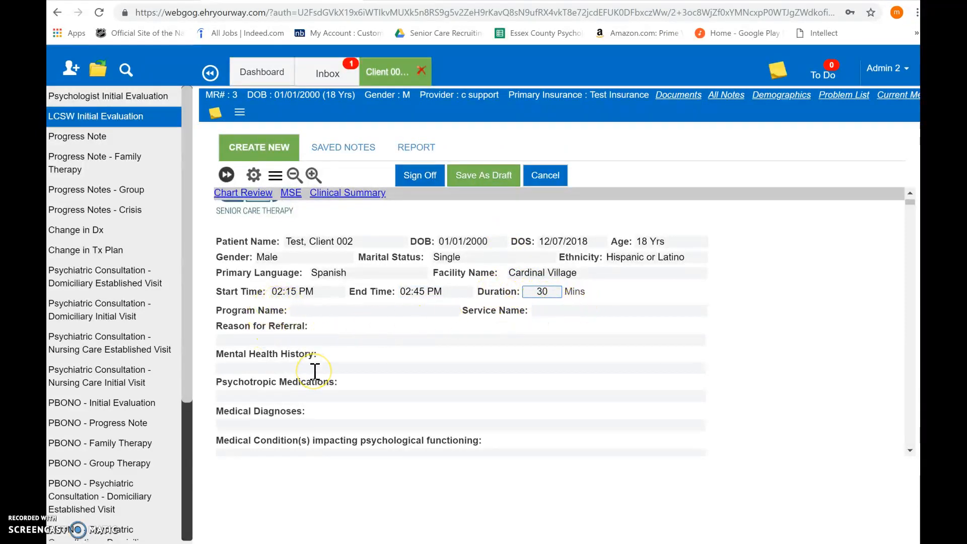
Use the evaluation's section links to view the Mental Status Examination and the Clinical Summary
scroll(314, 372, "down", 1)
scroll(254, 277, "up", 2)
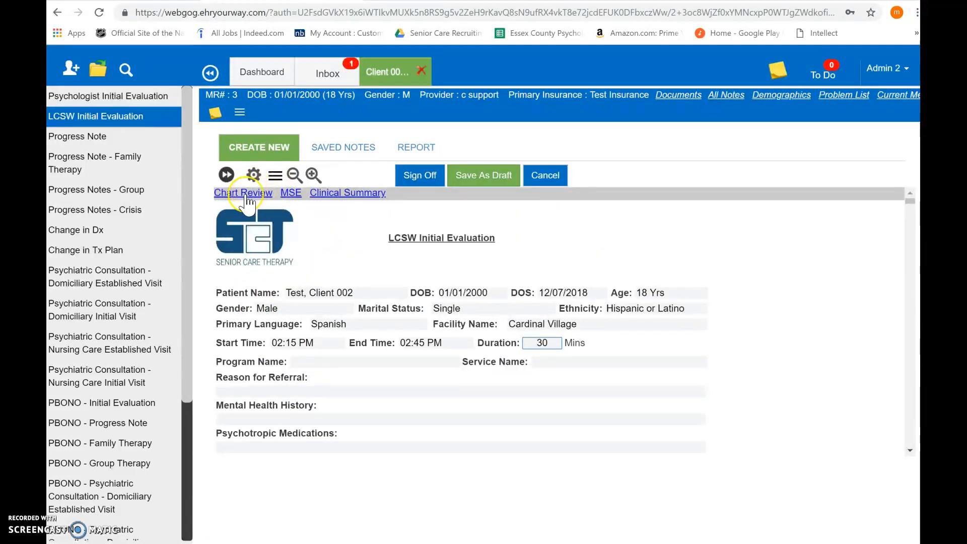
left_click(291, 194)
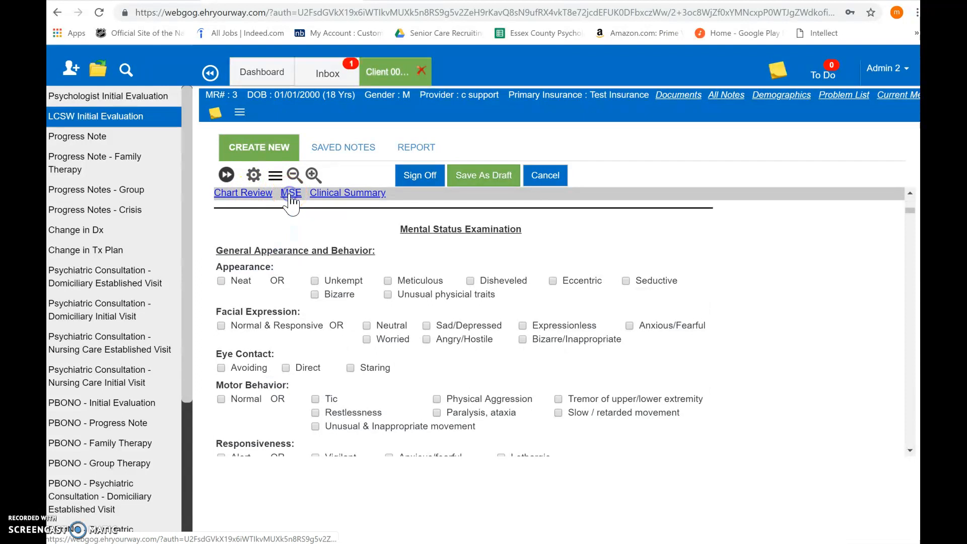
left_click(327, 194)
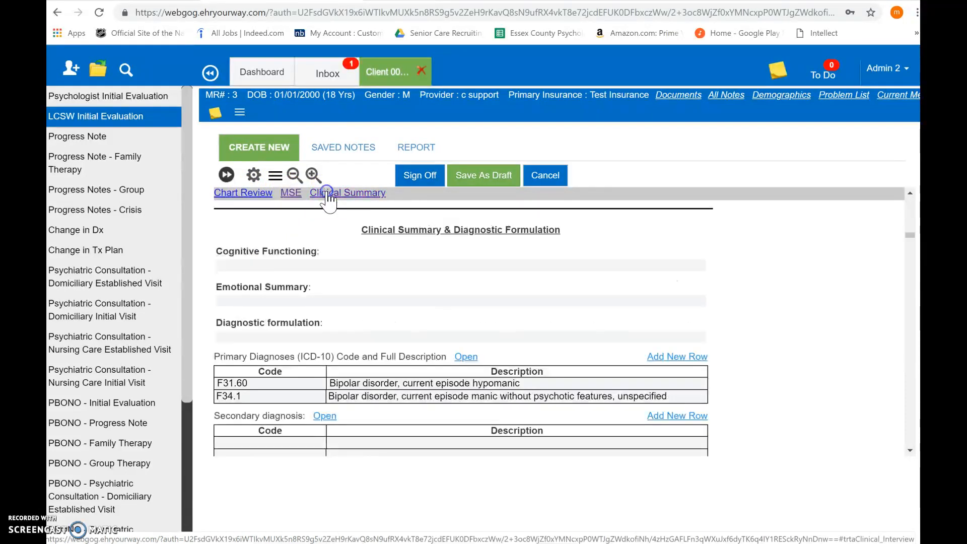
In the Mental Status Examination, mark the facial expression as Sad/Depressed and Expressionless
left_click(291, 194)
scroll(332, 260, "down", 1)
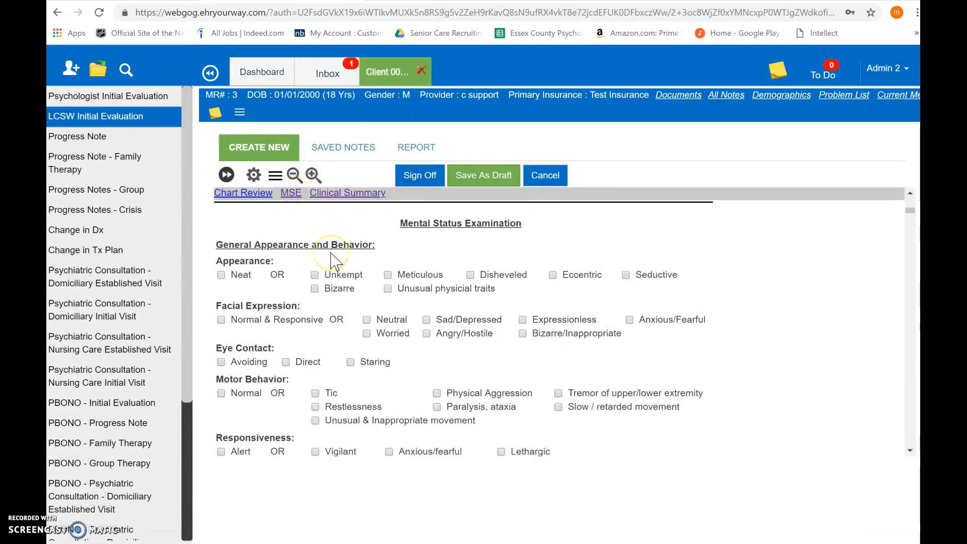
scroll(332, 260, "down", 1)
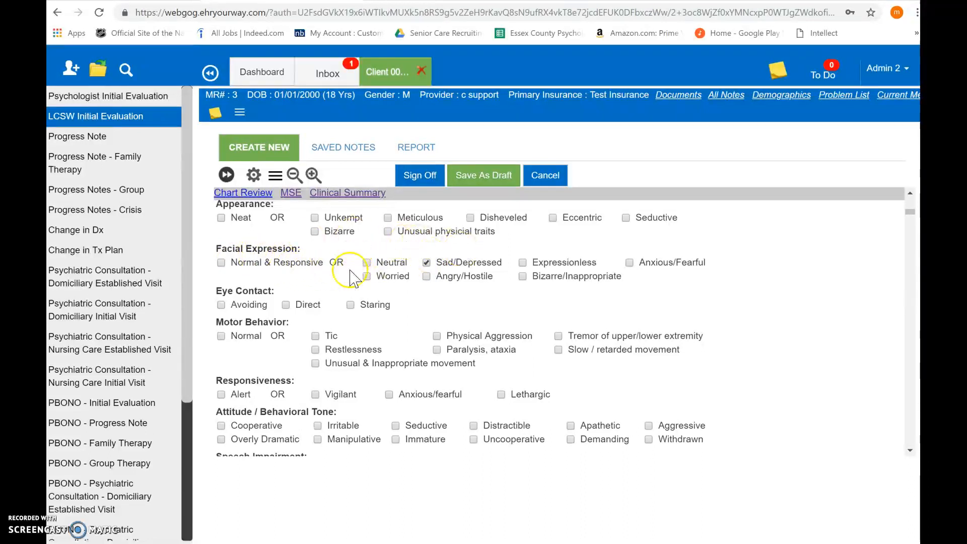
left_click(525, 262)
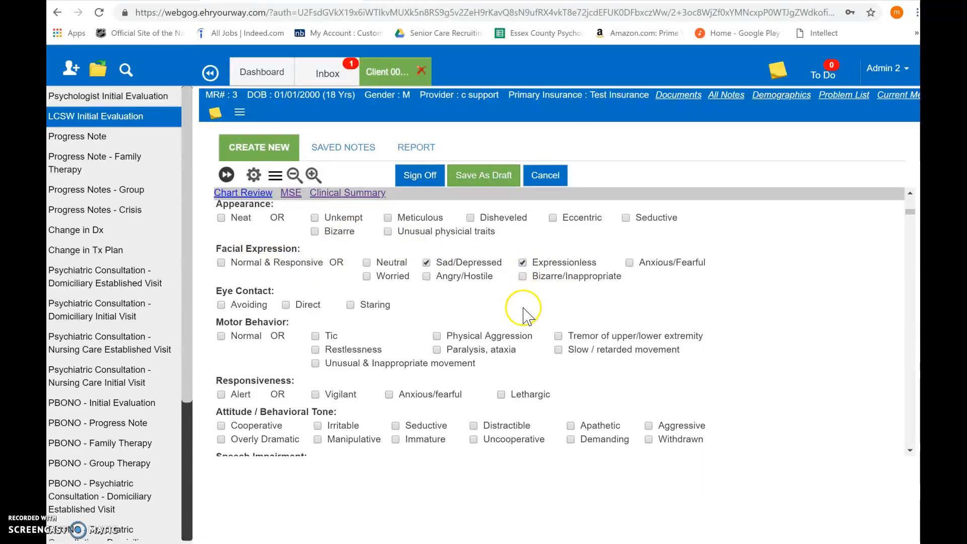
Enter "fff" followed by several blank lines in the Additional Mental Status Comments of the Mental Status Examination
scroll(509, 327, "down", 4)
scroll(511, 337, "down", 10)
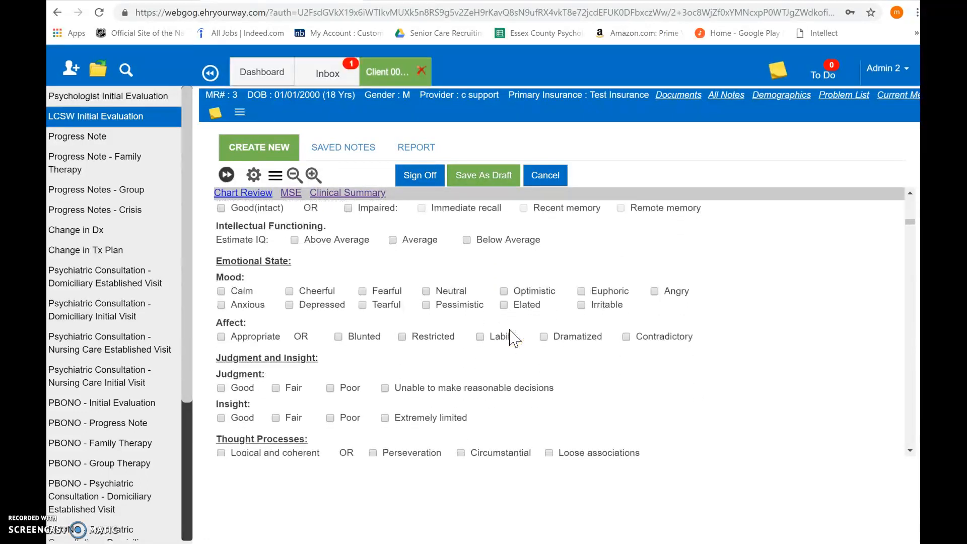
scroll(513, 339, "down", 3)
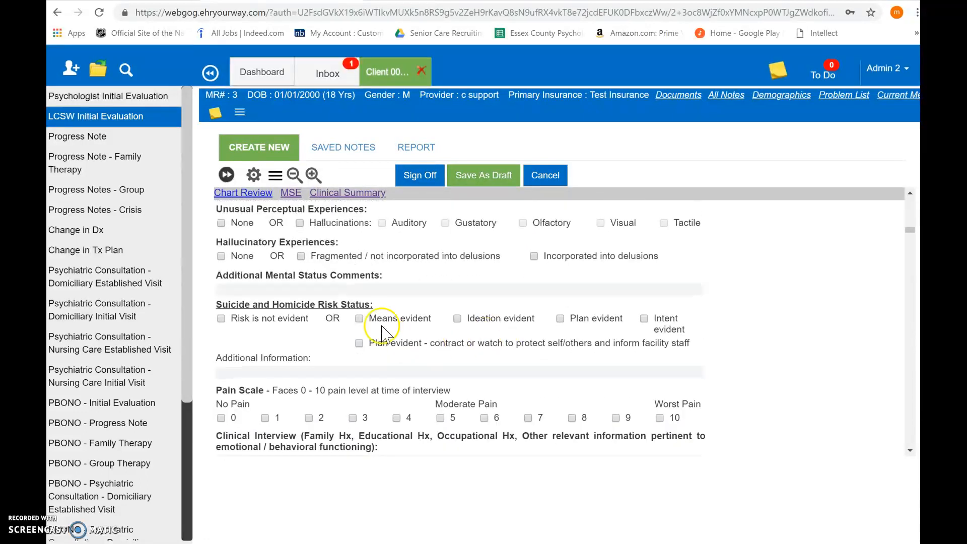
left_click(335, 293)
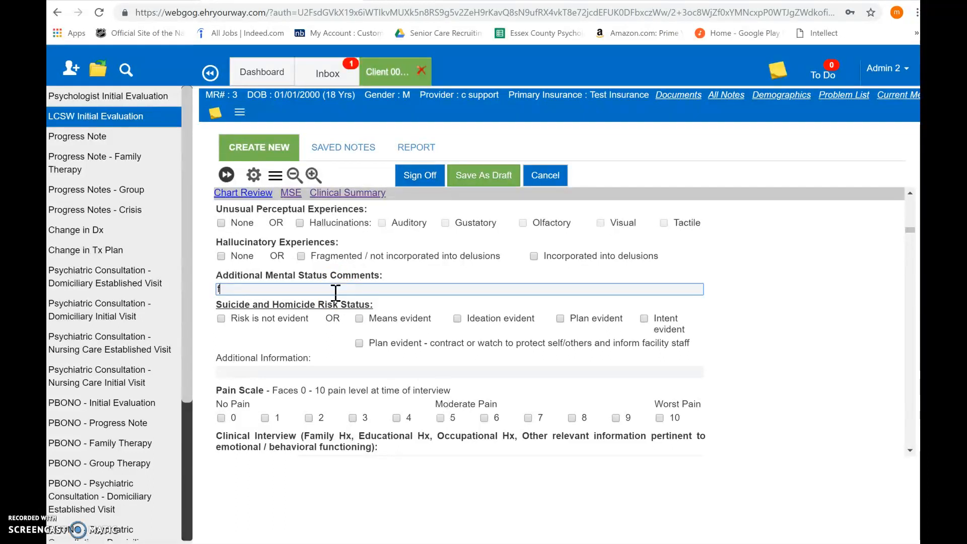
key("Return")
key("Return")
key("Return")
key("Return")
key("Return")
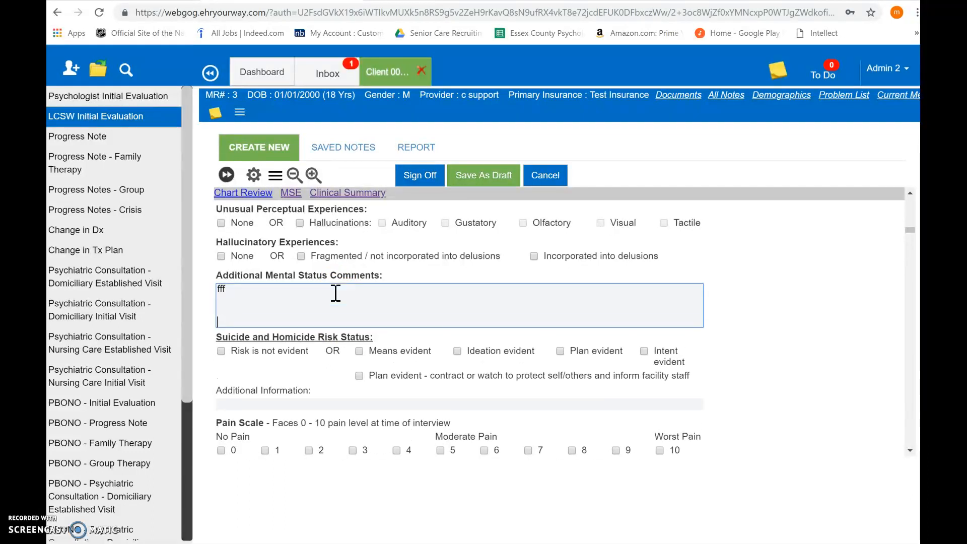
Add three new rows to the Primary Diagnoses (ICD-10) table in the Clinical Summary
scroll(336, 293, "down", 7)
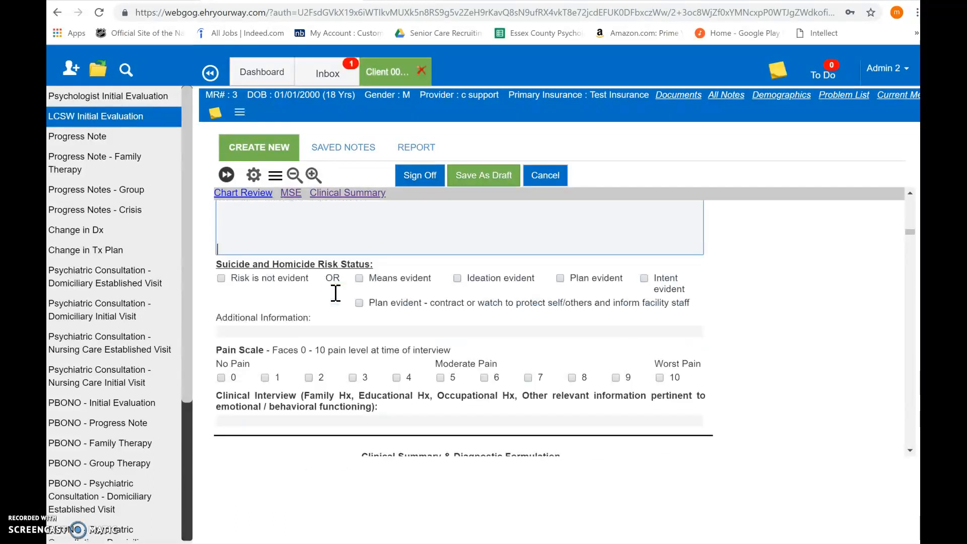
scroll(335, 298, "down", 2)
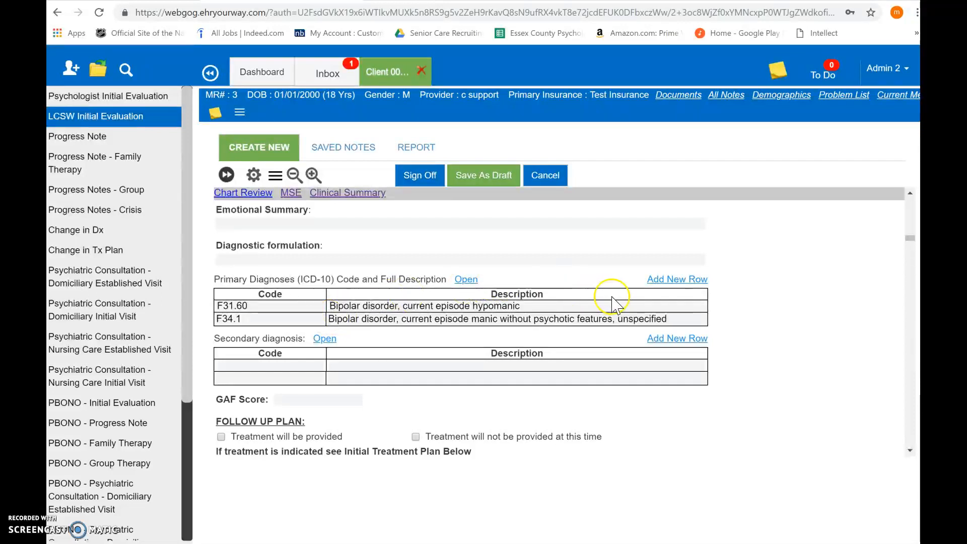
left_click(690, 280)
left_click(690, 280)
left_click(691, 280)
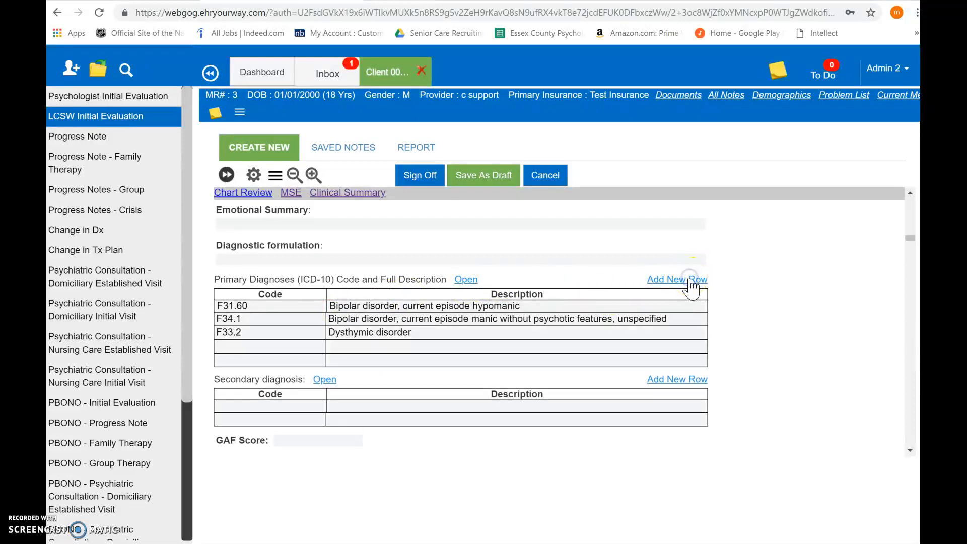
Add F63.81 Intermittent explosive disorder and F33.3 Major depressive disorder, recurrent, severe with psychotic symptoms from My Common List to the primary diagnoses
left_click(467, 280)
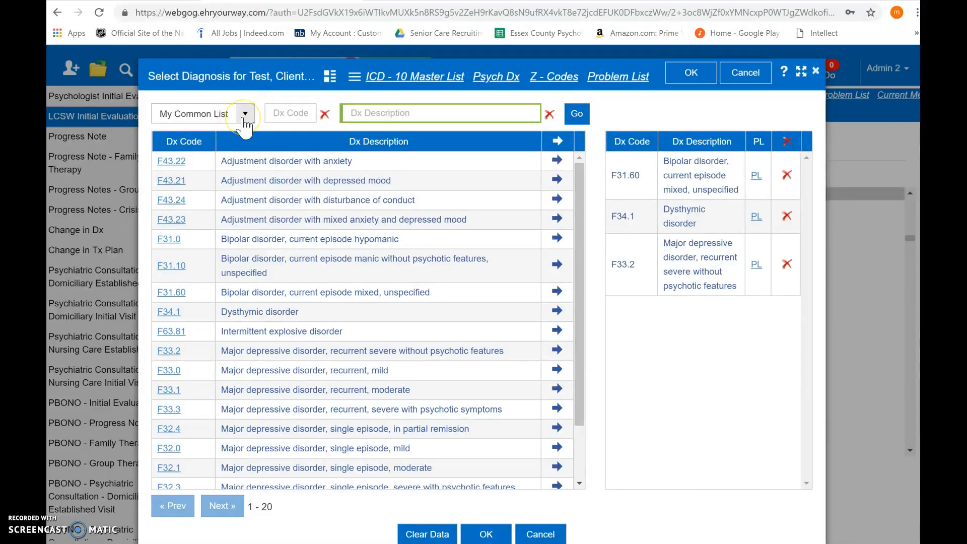
left_click(244, 121)
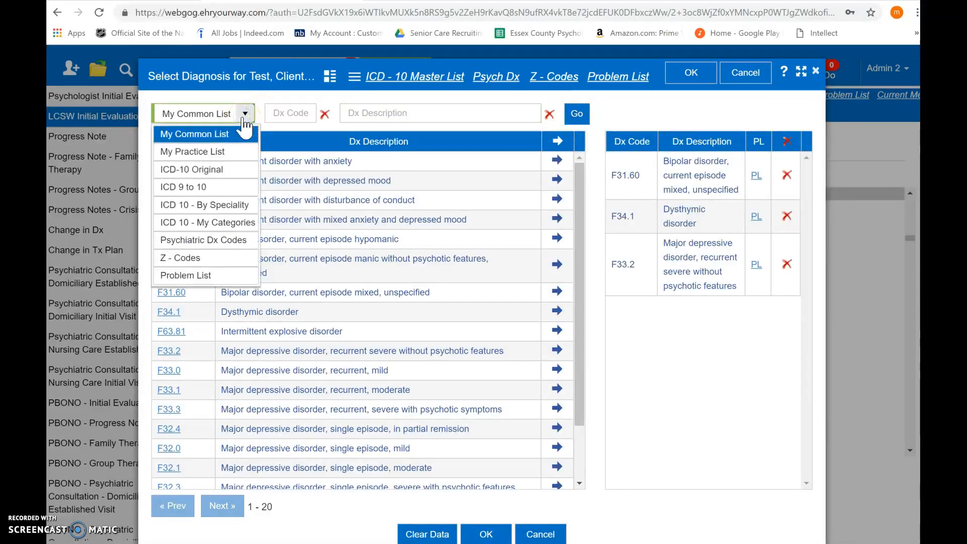
left_click(244, 120)
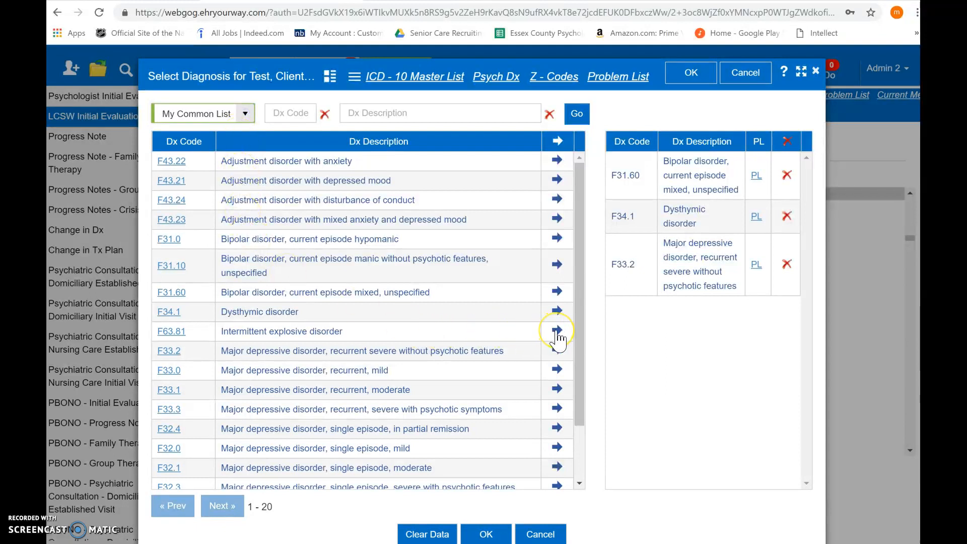
left_click(245, 117)
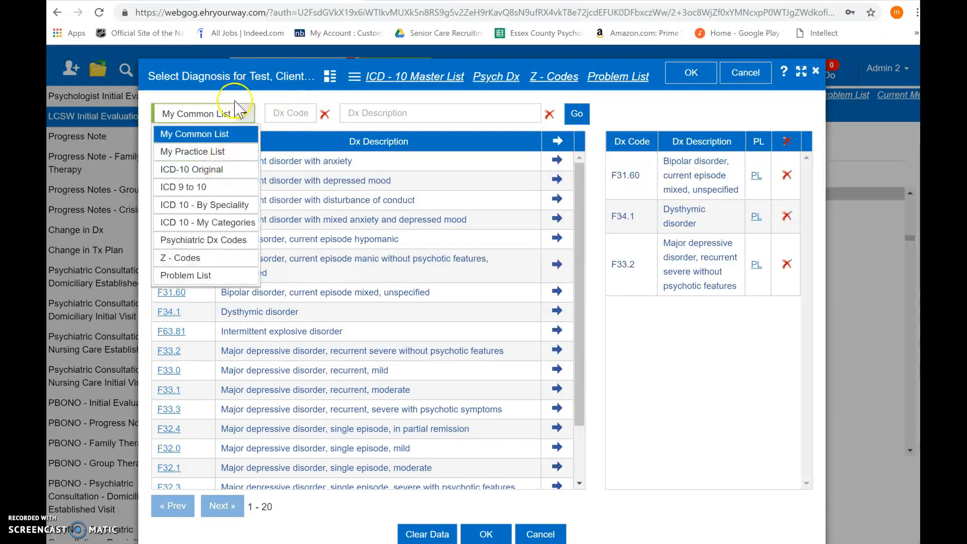
left_click(557, 330)
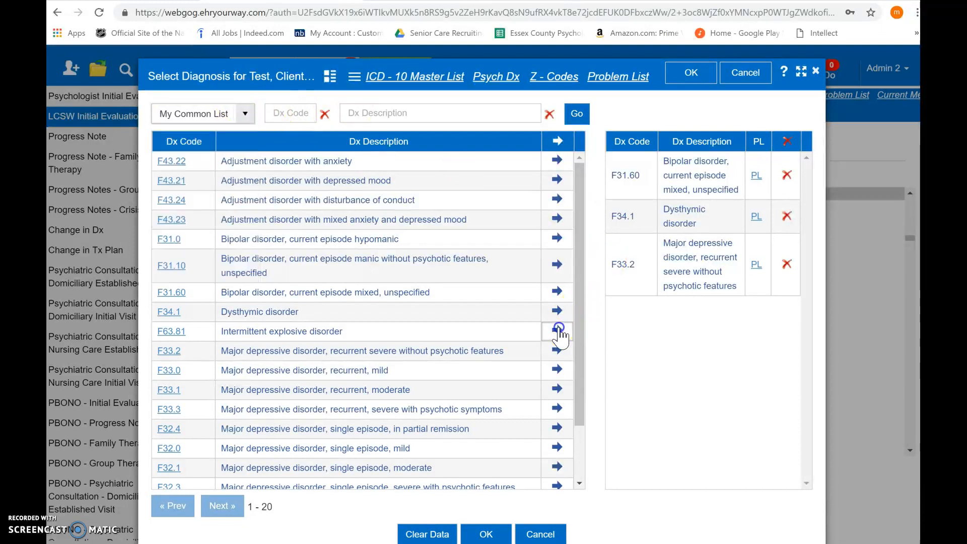
left_click(558, 351)
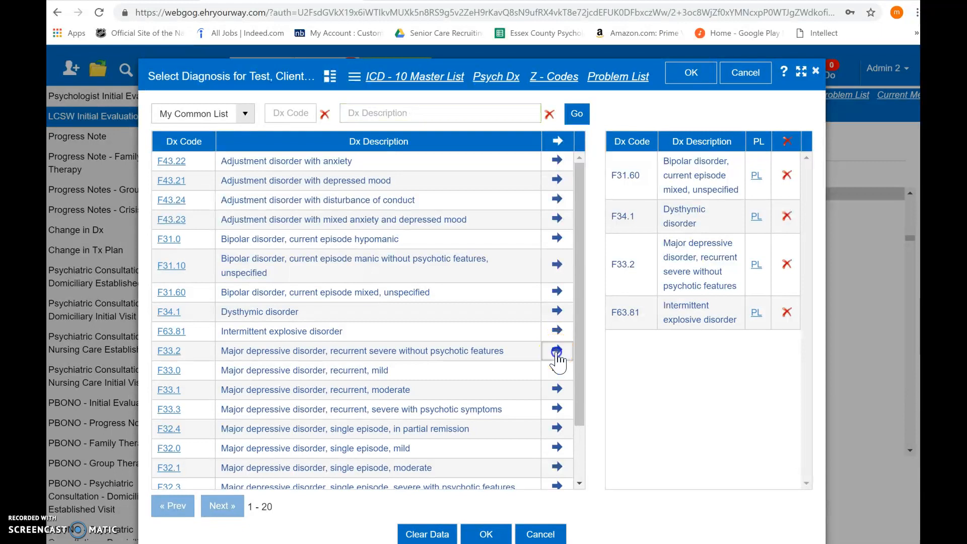
left_click(560, 401)
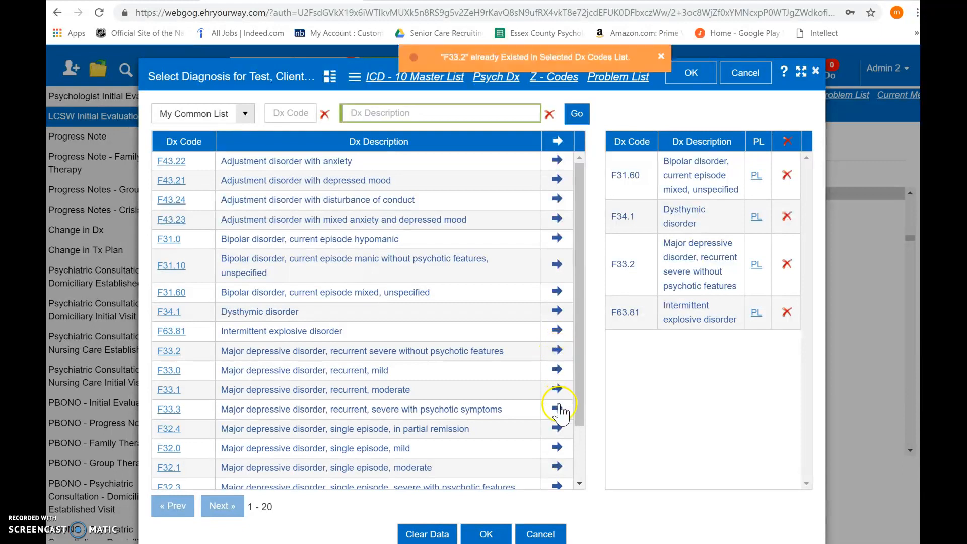
left_click(717, 343)
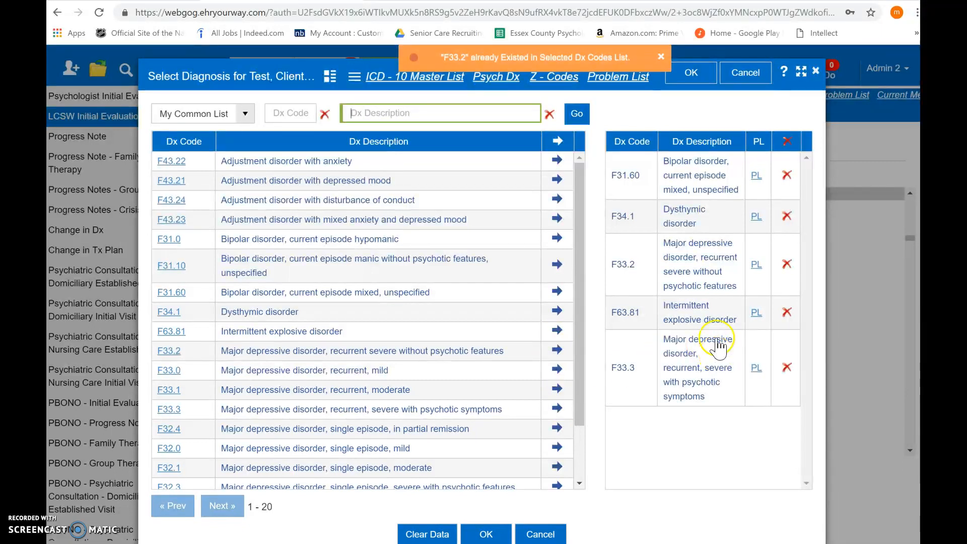
left_click(484, 537)
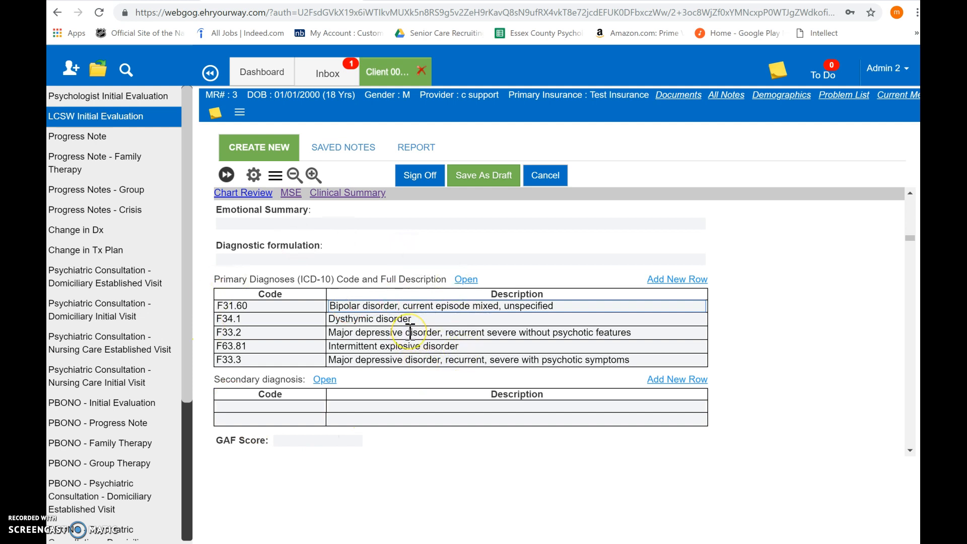
Under Interactive Complexity Conditions, mark Yes for caregiver emotions or behavior that interfere with implementation of the treatment plan
scroll(410, 333, "down", 1)
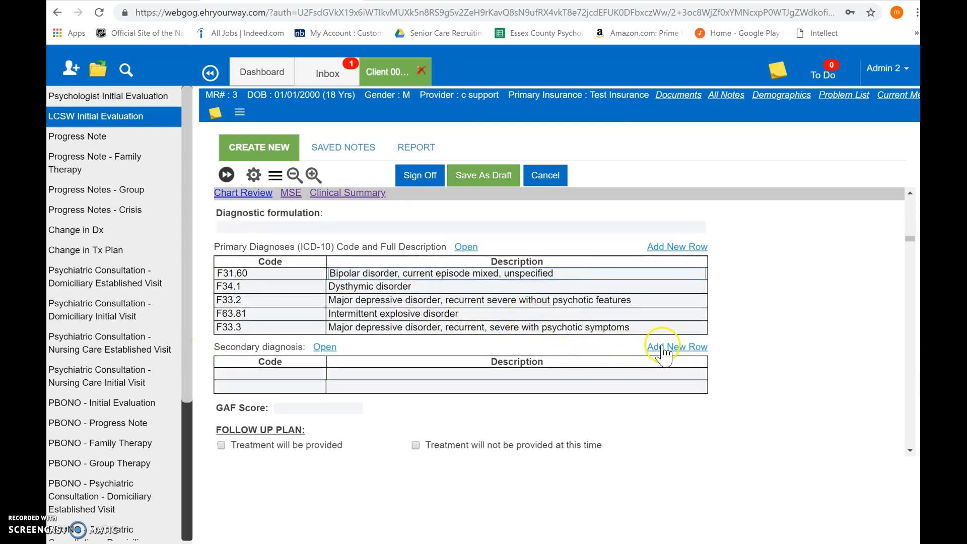
scroll(335, 408, "down", 1)
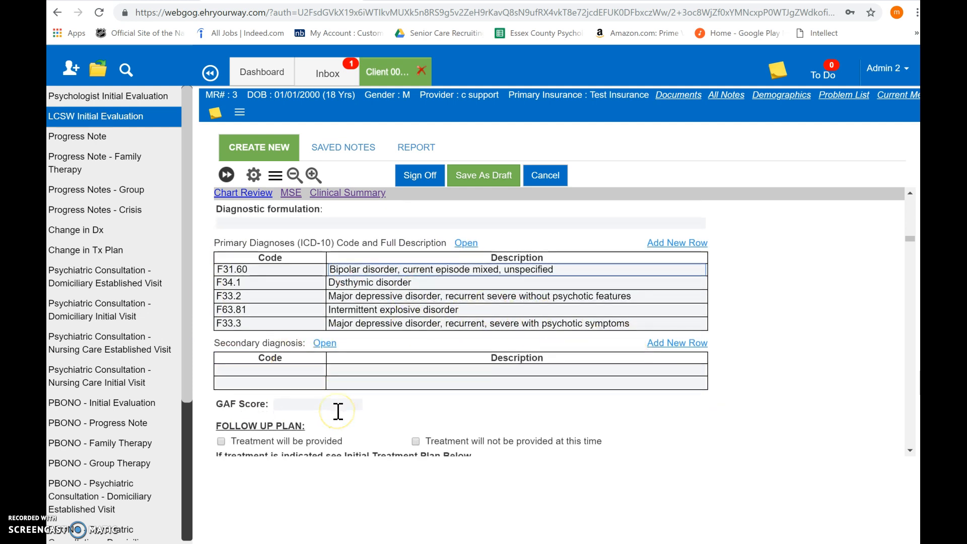
scroll(338, 410, "down", 8)
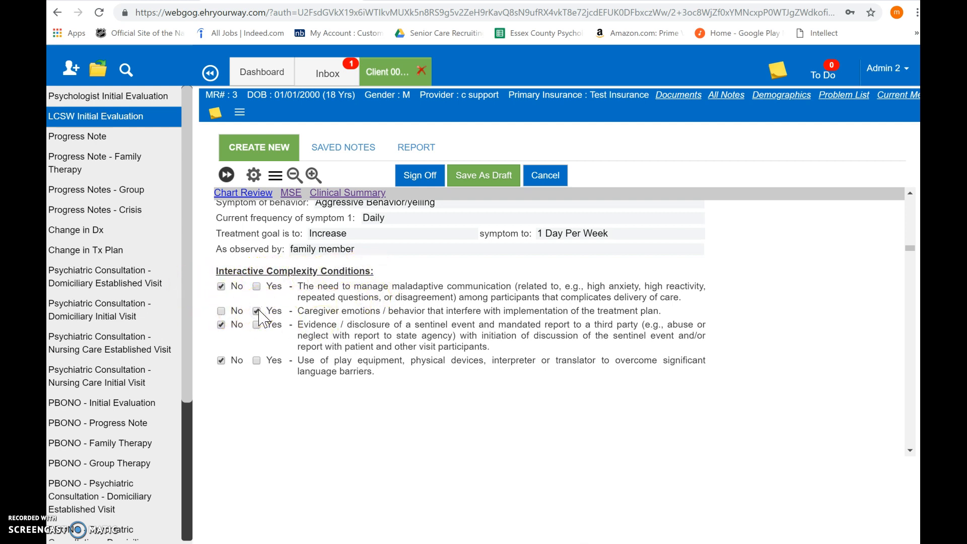
Try to sign off the LCSW Initial Evaluation and dismiss the information message
scroll(259, 318, "up", 20)
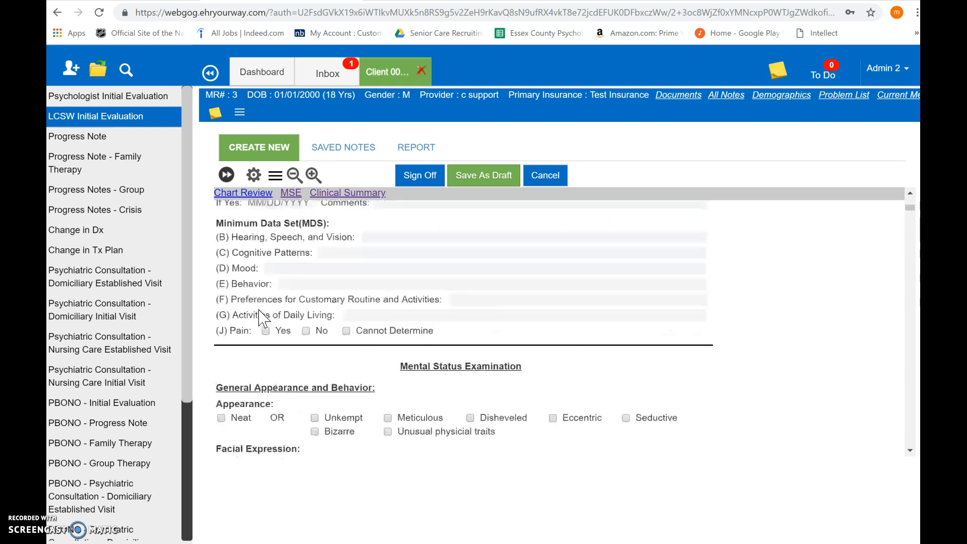
scroll(260, 318, "up", 10)
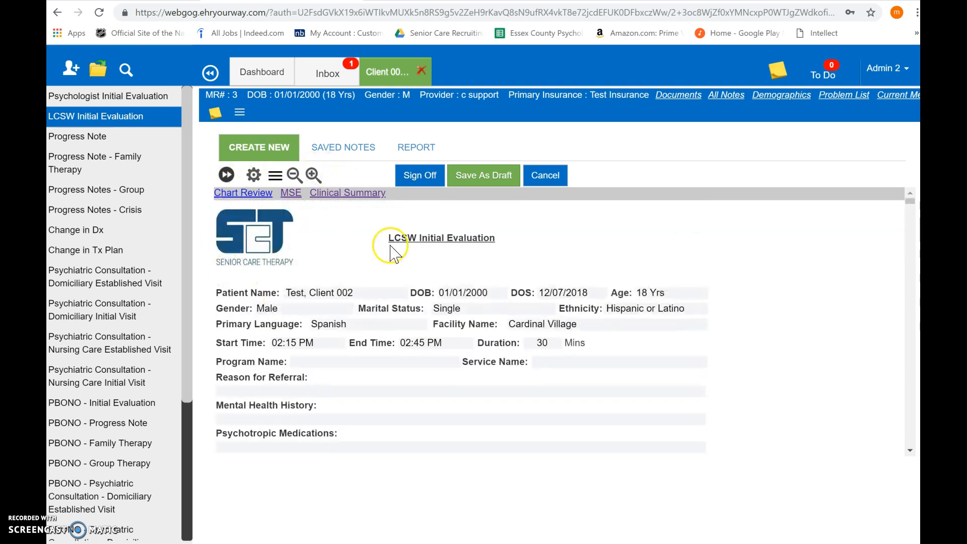
left_click(422, 177)
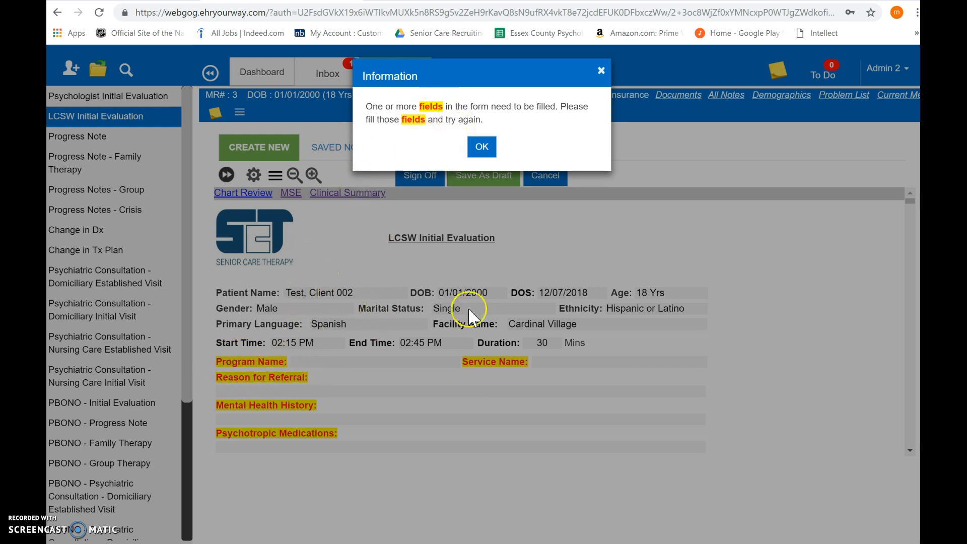
left_click(487, 147)
Mark Pain as Yes in the Minimum Data Set, retry the sign-off and check the highlighted Mental Status Examination fields
scroll(320, 436, "down", 4)
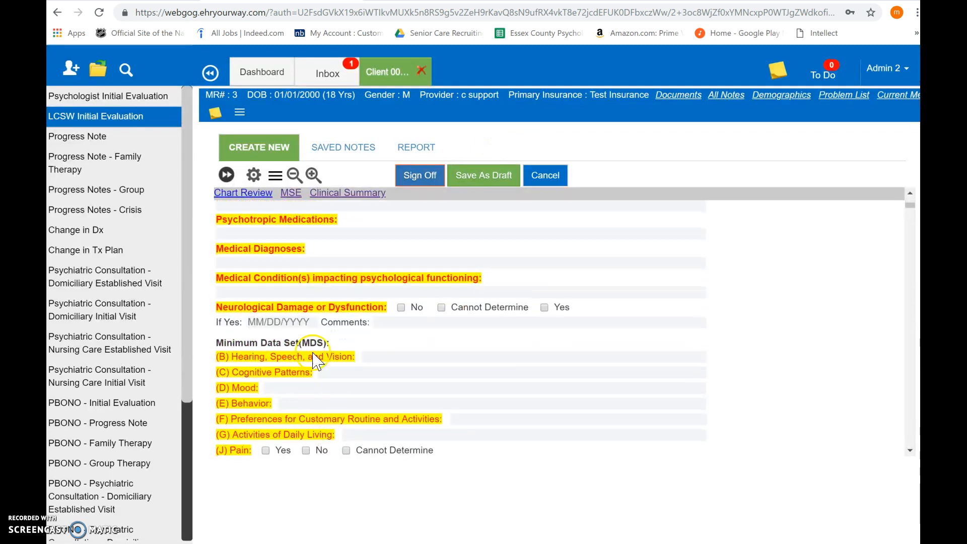
scroll(314, 355, "down", 1)
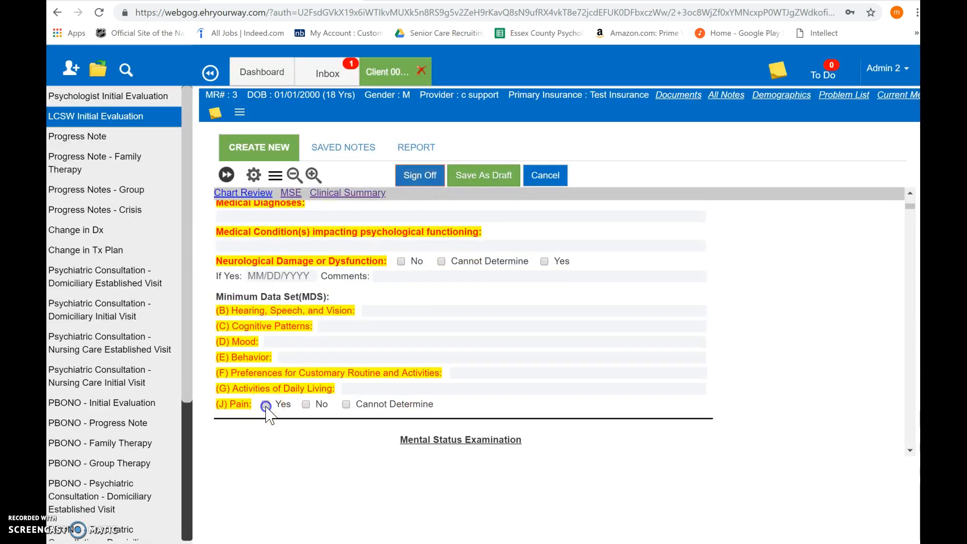
left_click(418, 176)
left_click(481, 146)
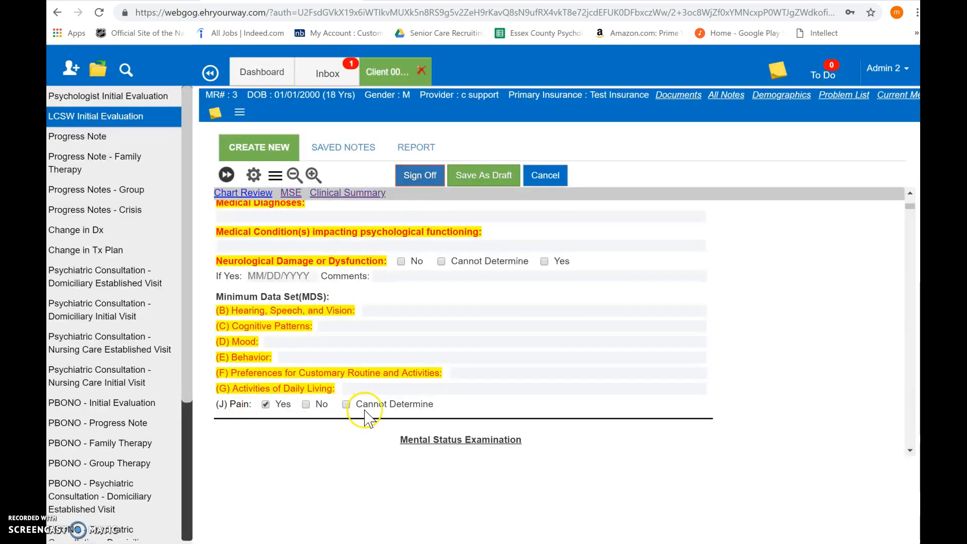
scroll(371, 375, "down", 2)
scroll(373, 375, "down", 1)
left_click(360, 373)
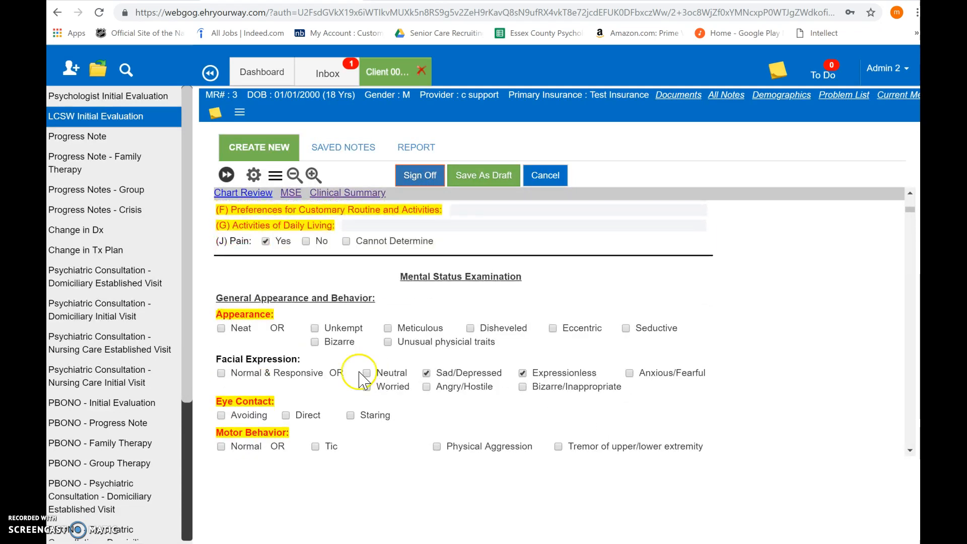
Switch to the client's Progress Note forms and select the saved individual psychotherapy note dated 11/30/2018
left_click(120, 138)
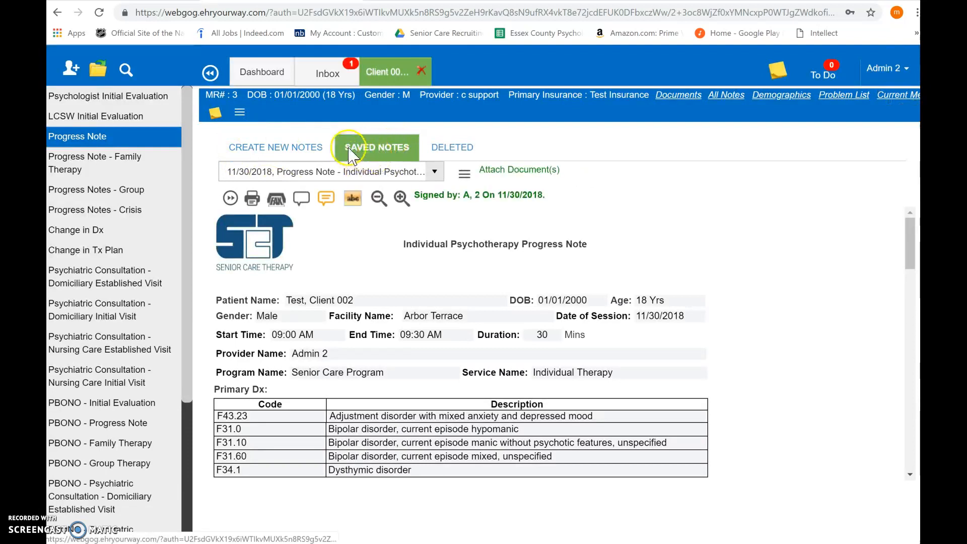
left_click(435, 172)
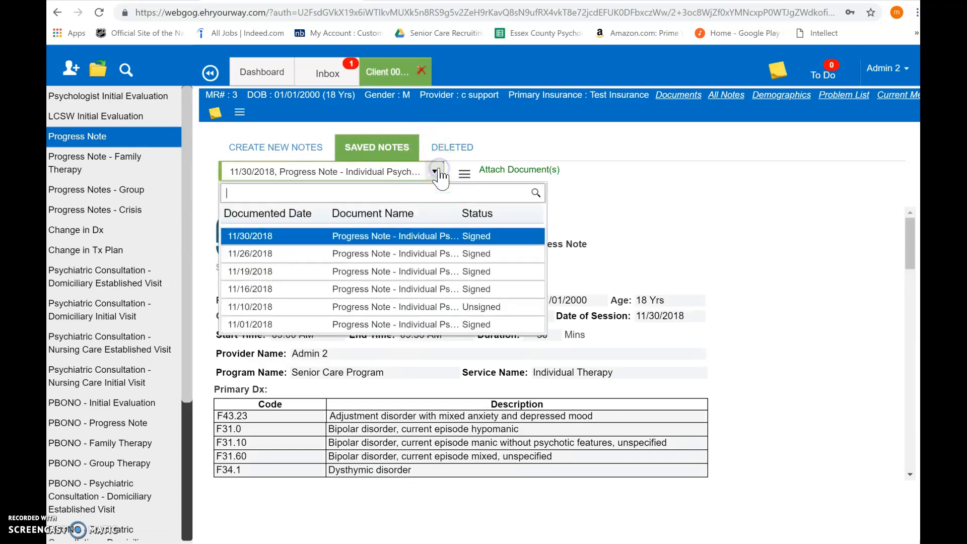
left_click(416, 237)
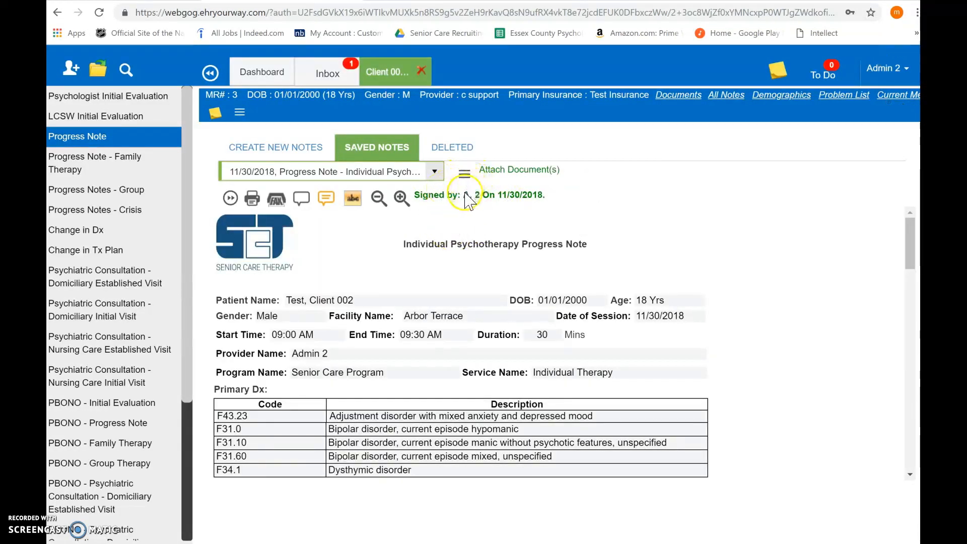
Open the signed 11/30/2018 progress note as a new form and view its Treatment Plan goals
left_click(465, 175)
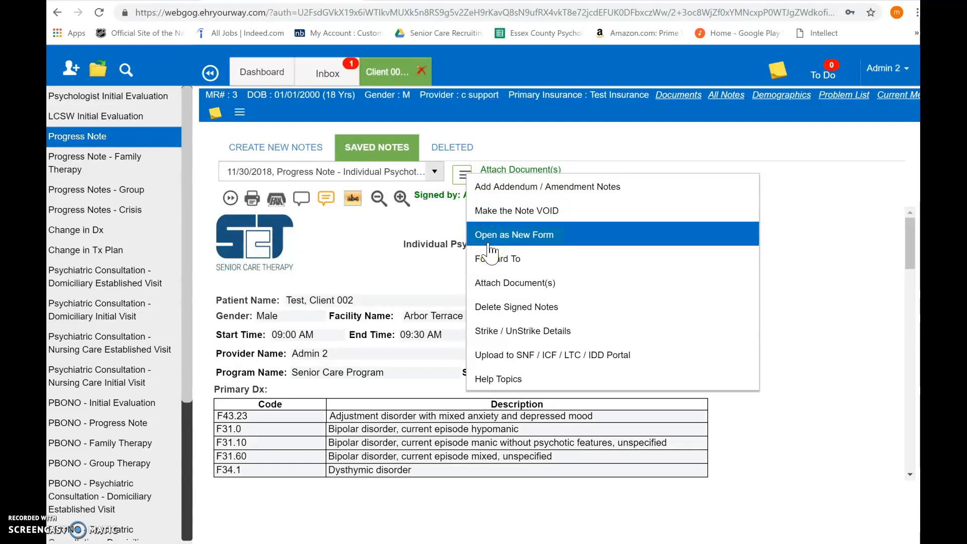
left_click(514, 241)
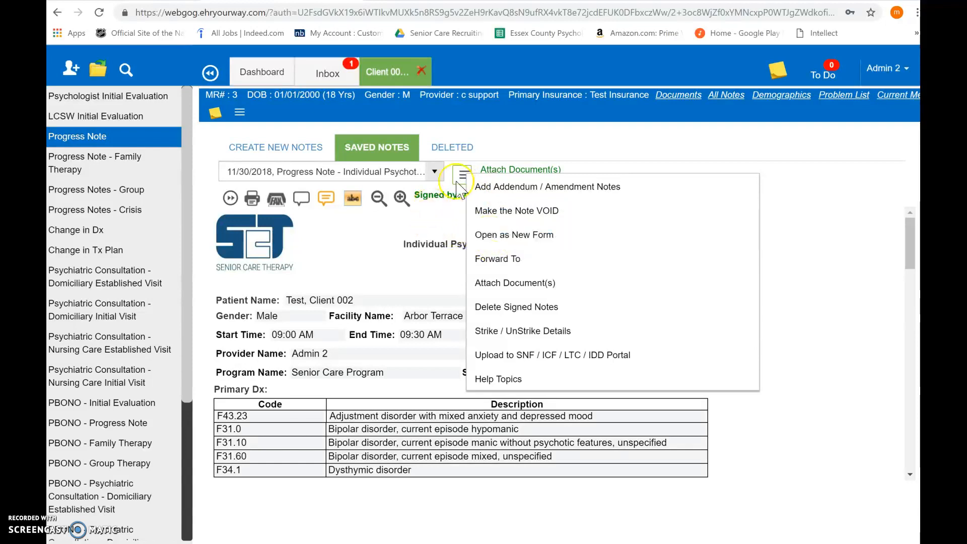
left_click(498, 237)
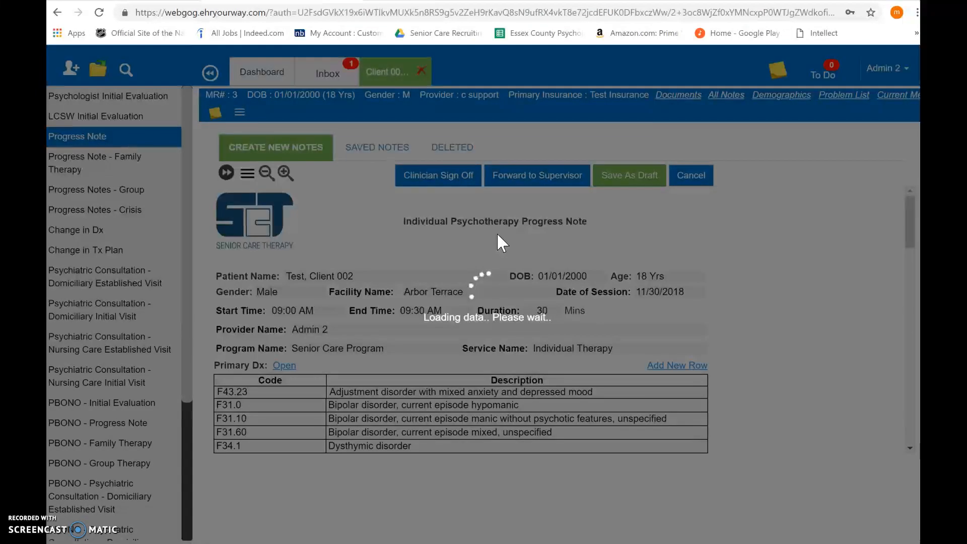
left_click(439, 247)
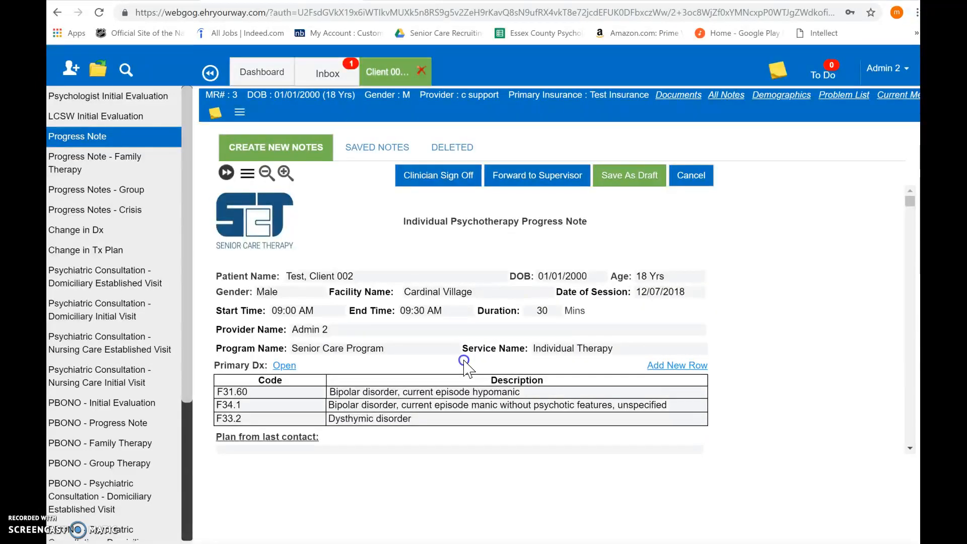
scroll(466, 370, "down", 1)
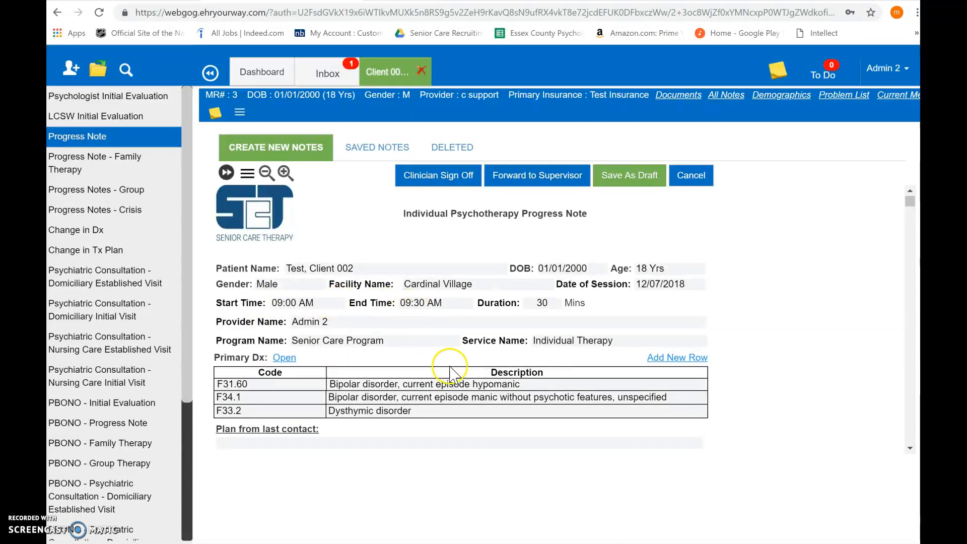
scroll(458, 388, "down", 4)
scroll(458, 395, "down", 3)
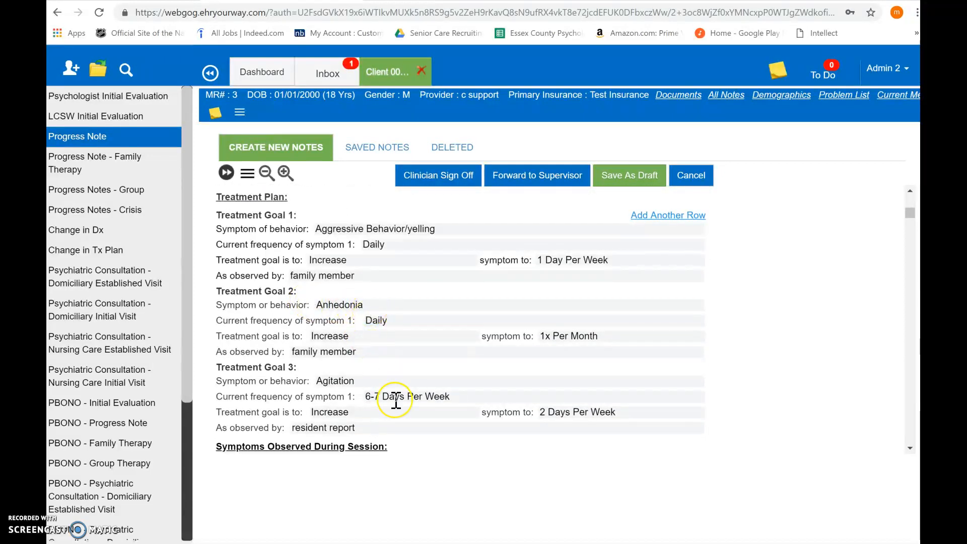
Mark Negative statements under Symptoms Observed During Session and review the rest of the new progress note
scroll(396, 400, "down", 4)
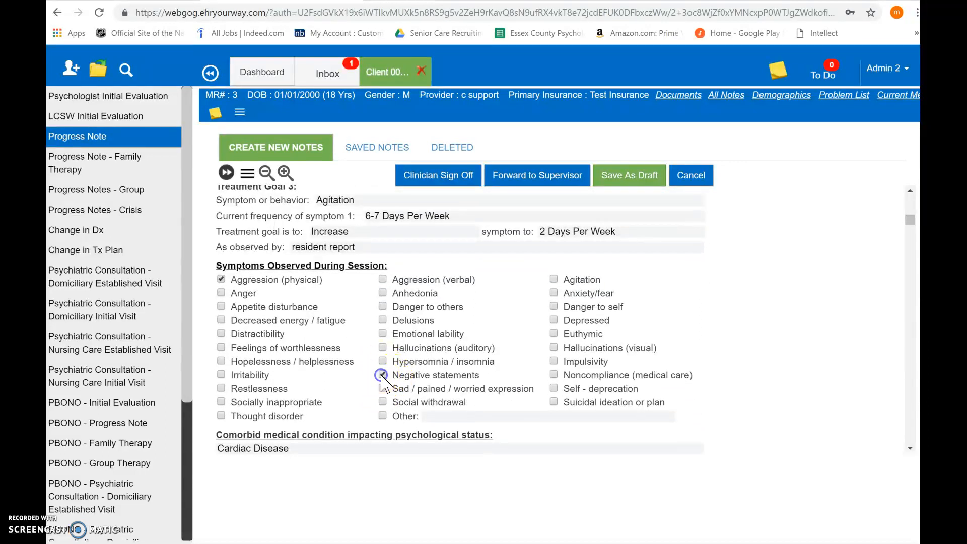
scroll(453, 403, "down", 12)
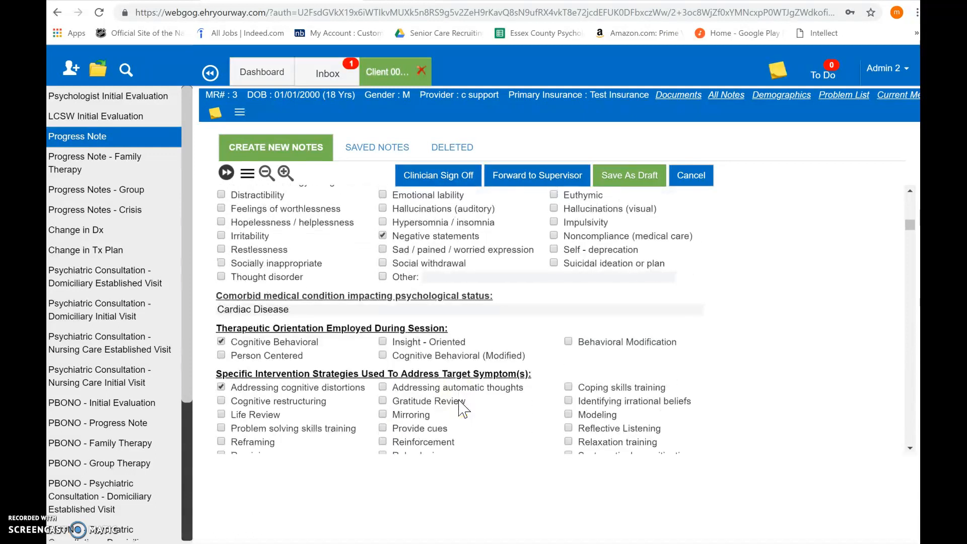
scroll(460, 407, "down", 3)
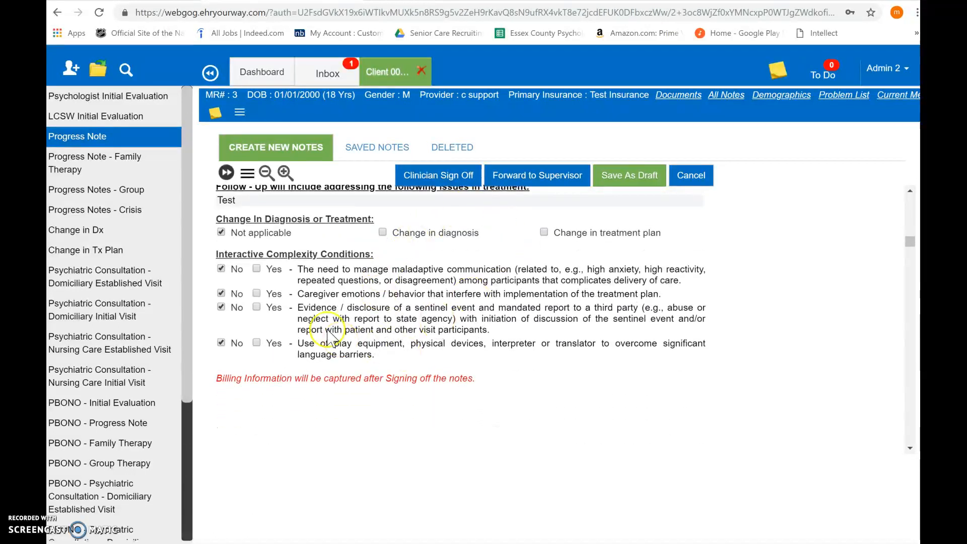
left_click(442, 185)
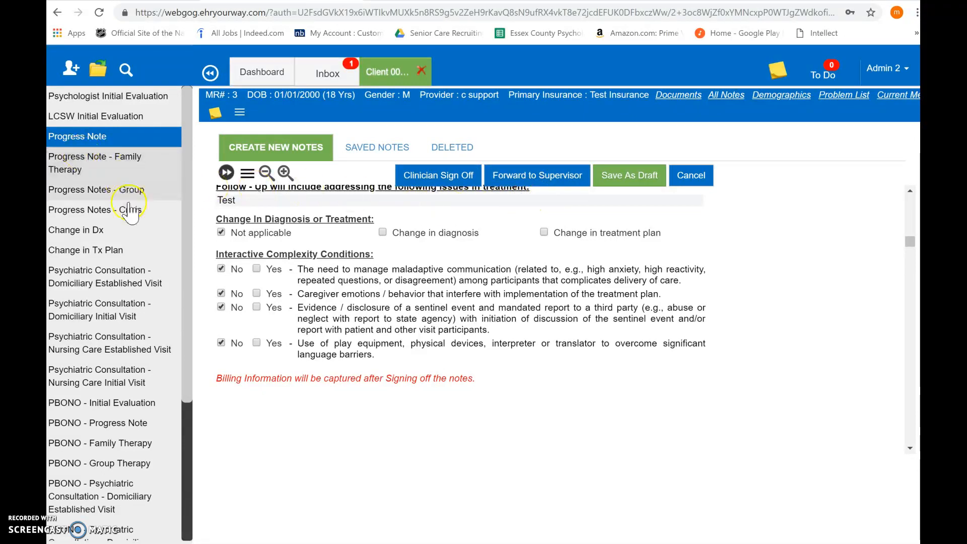
scroll(328, 352, "up", 6)
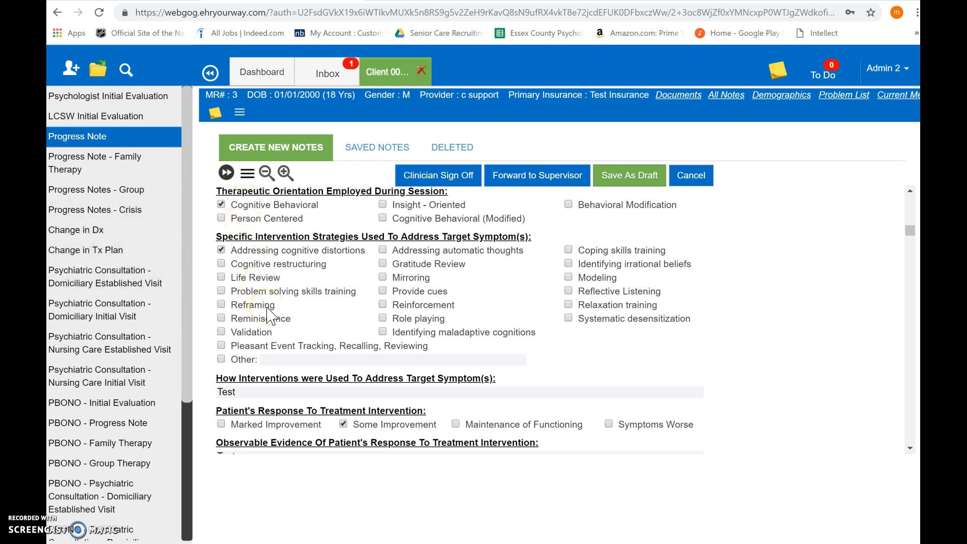
scroll(270, 317, "up", 6)
scroll(271, 316, "up", 5)
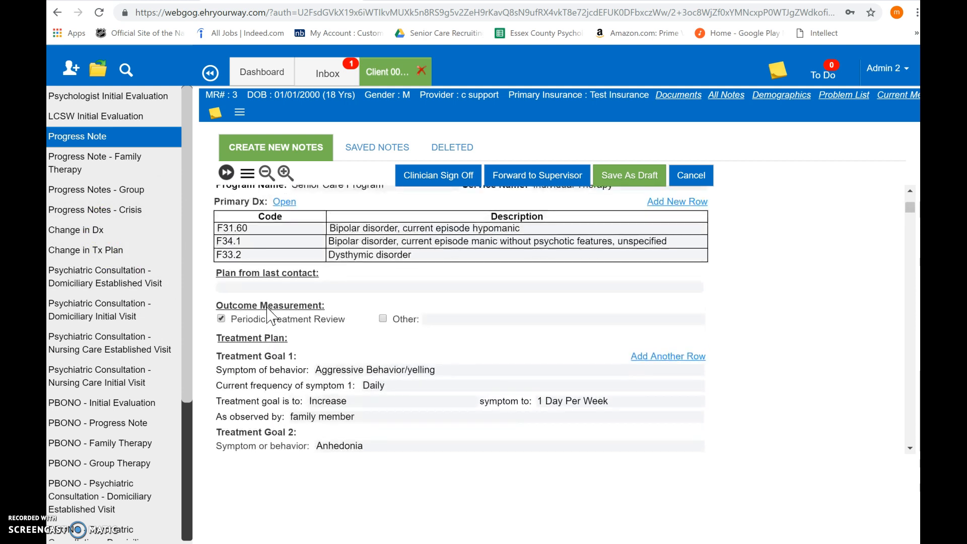
scroll(271, 317, "up", 4)
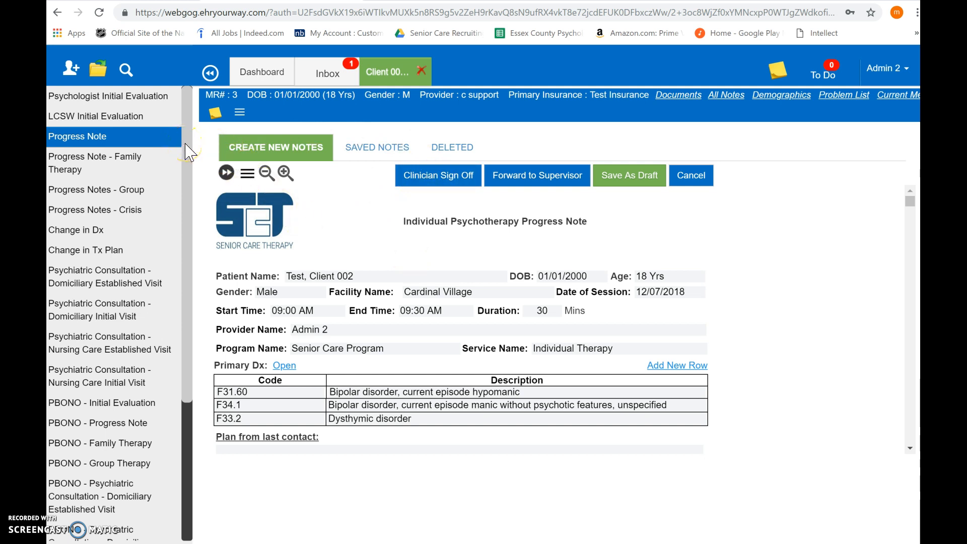
Look at the list of active client charts, close it and show the saved 11/30/2018 progress note
left_click(94, 72)
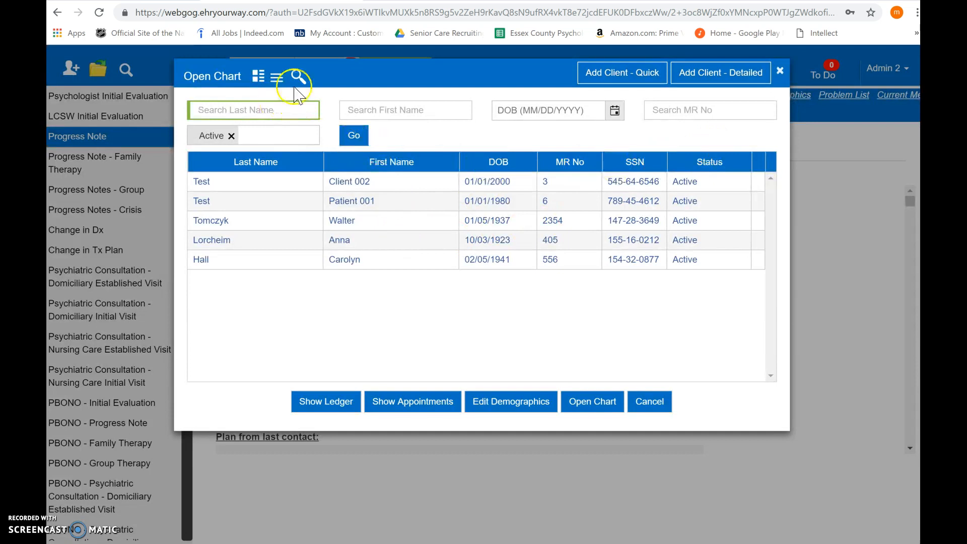
left_click(782, 73)
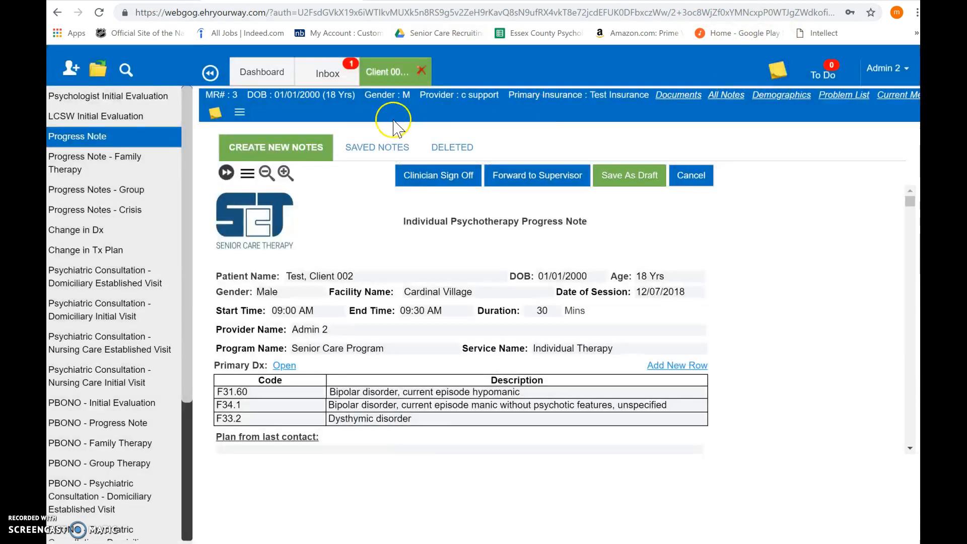
left_click(375, 150)
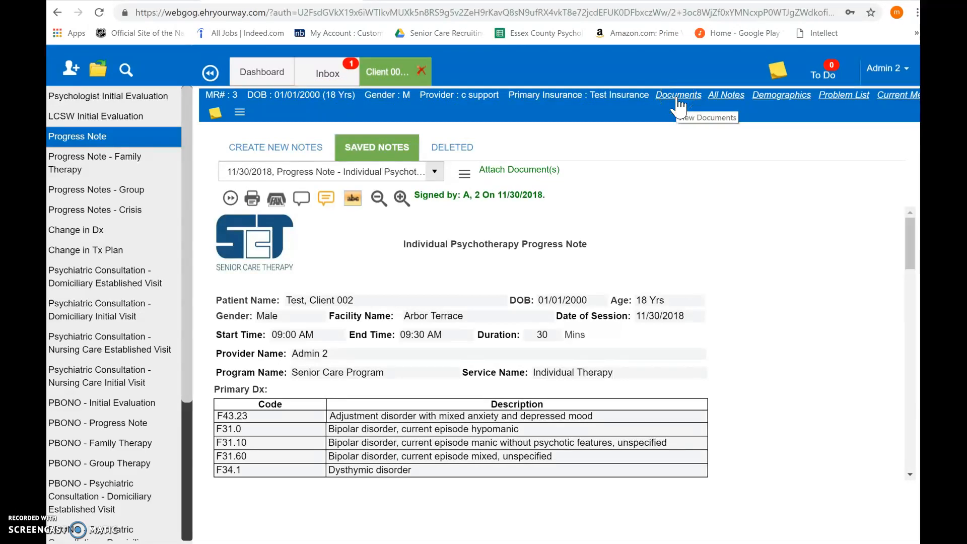
View My Caseload on the dashboard and check the column choices for its PDF export without exporting
left_click(264, 73)
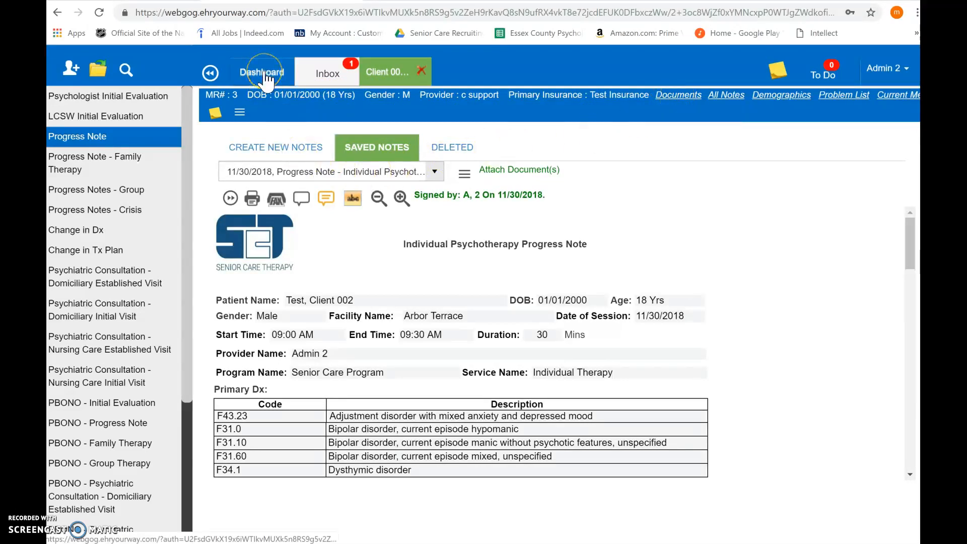
left_click(264, 73)
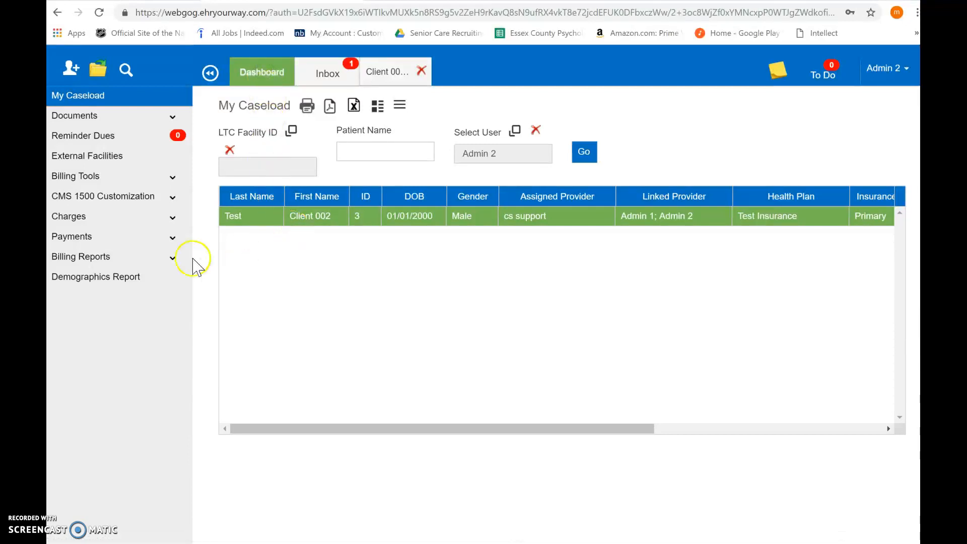
left_click(331, 108)
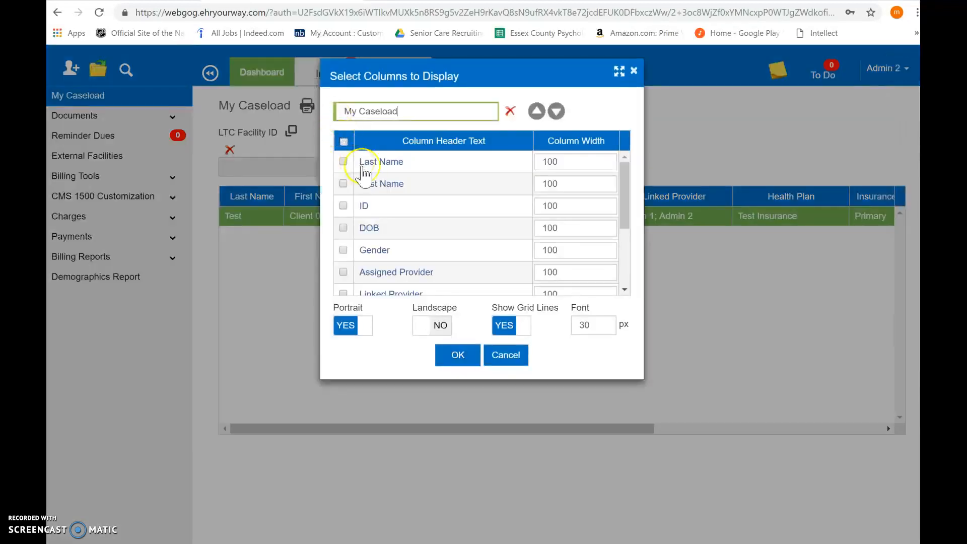
left_click(634, 70)
Open the test client's chart from the caseload list and view the signed 11/30/2018 progress note's session details and diagnoses
right_click(411, 217)
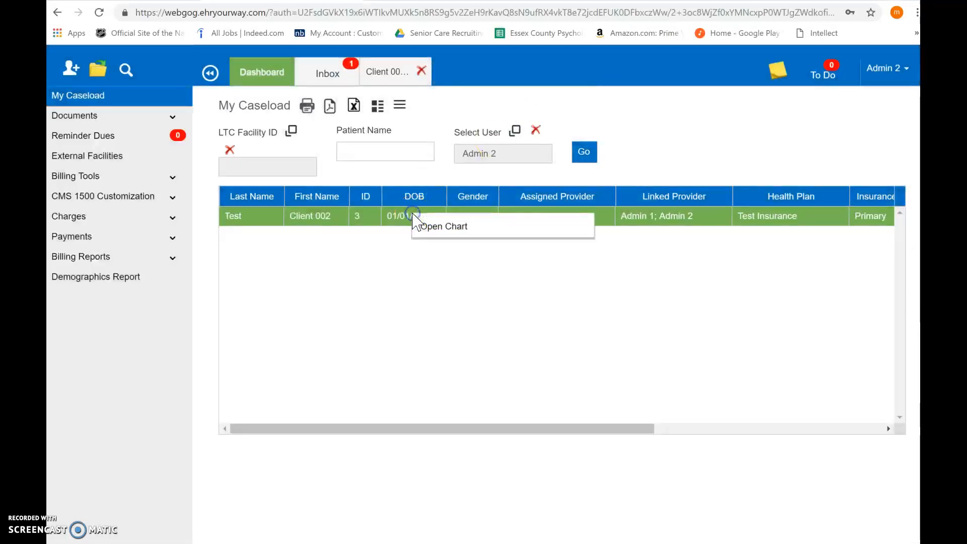
left_click(433, 229)
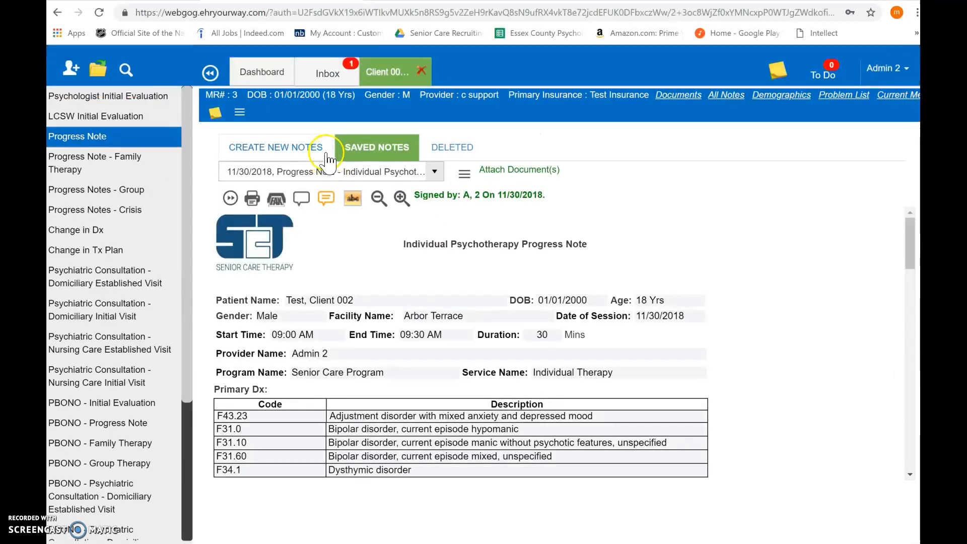
left_click(252, 199)
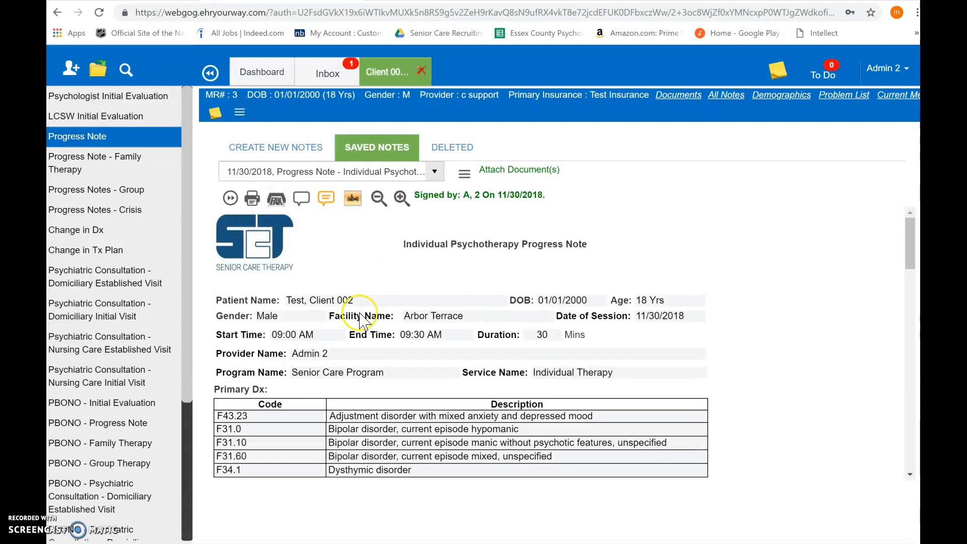
scroll(375, 343, "down", 2)
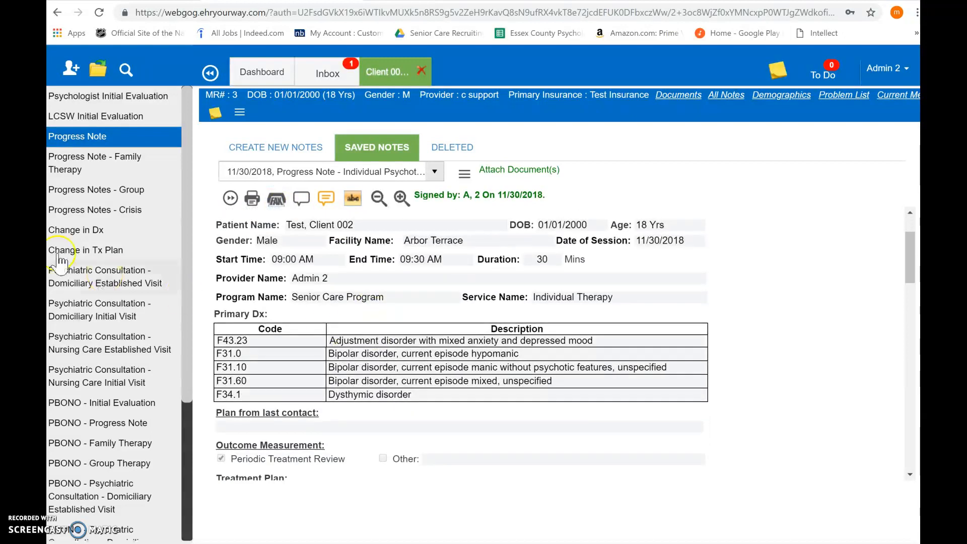